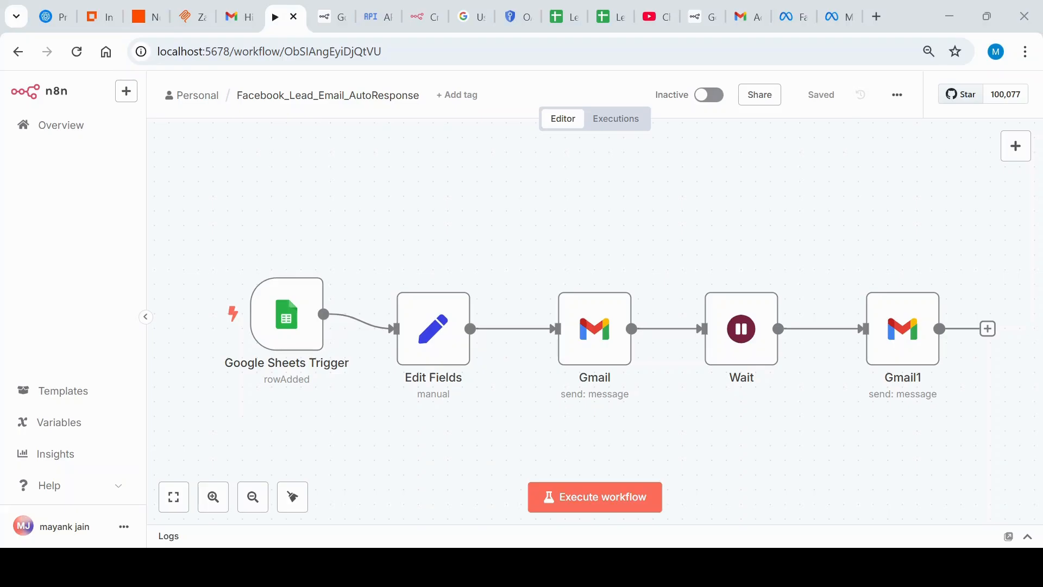
Step: Switch to the Lead_GH_Hyderabad spreadsheet and examine the lead columns in Sheet4
click(616, 8)
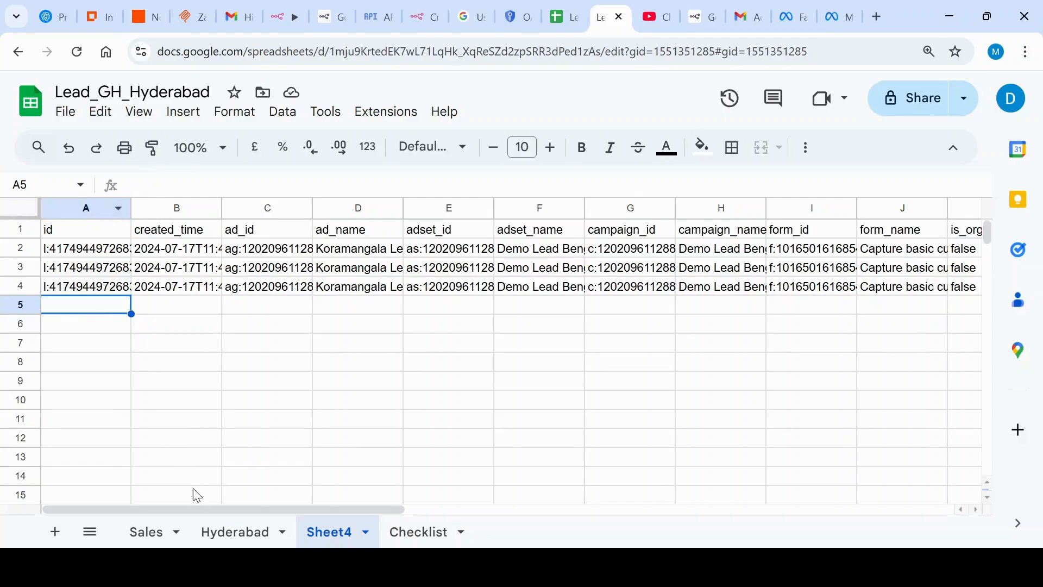
drag(196, 511, 258, 509)
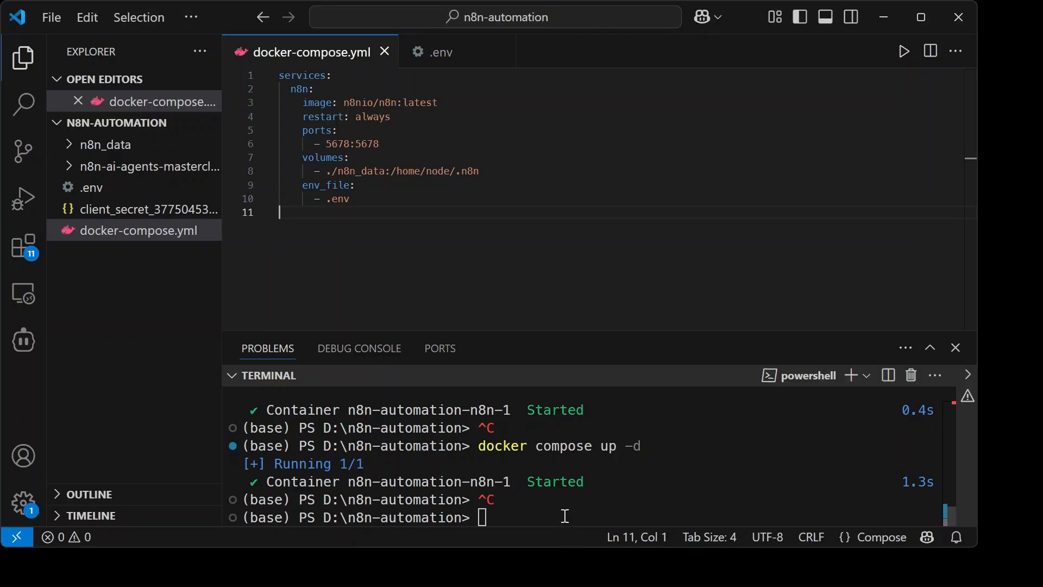
Step: Start the n8n container in the background by running docker compose up -d in the VS Code terminal
text(docker cop)
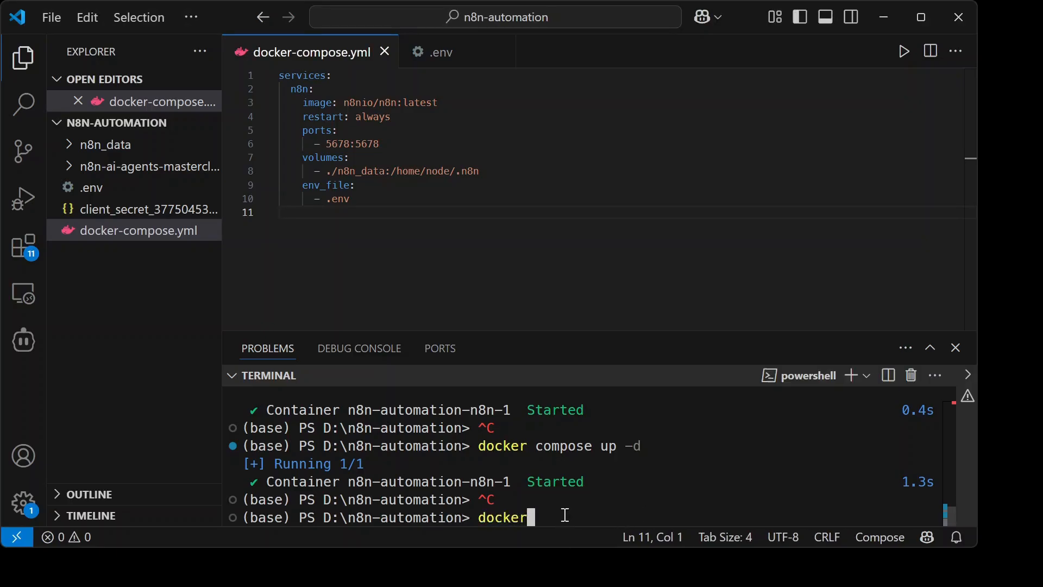
key(BackSpace)
text(mponse up)
key(BackSpace)
key(BackSpace)
key(BackSpace)
key(BackSpace)
key(BackSpace)
key(BackSpace)
text(se up -d)
key(Return)
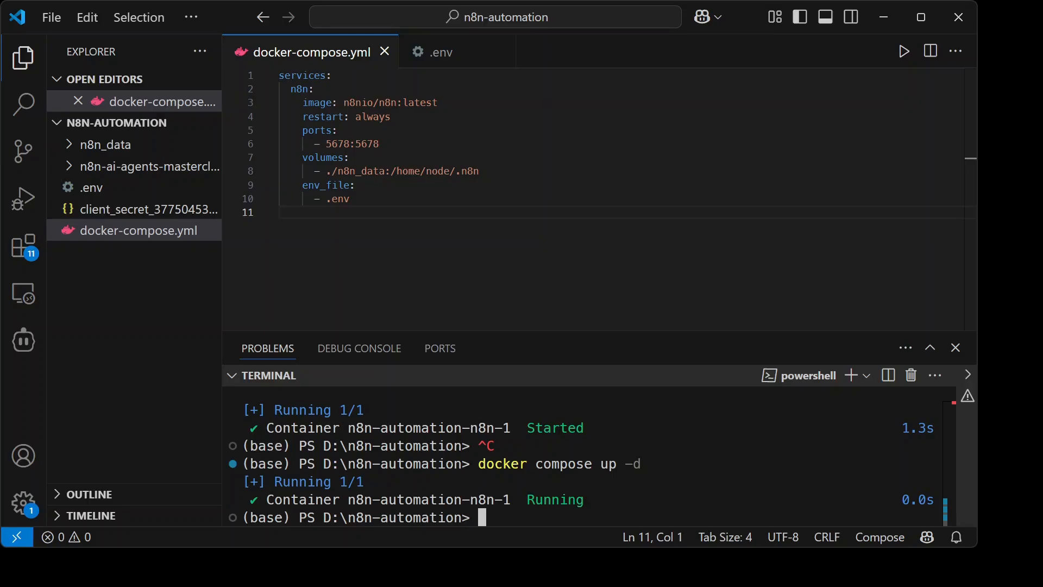
Step: Switch back to n8n in the browser, view the workflows overview and reopen the Facebook_Lead_Email_AutoResponse workflow
key(alt+Tab)
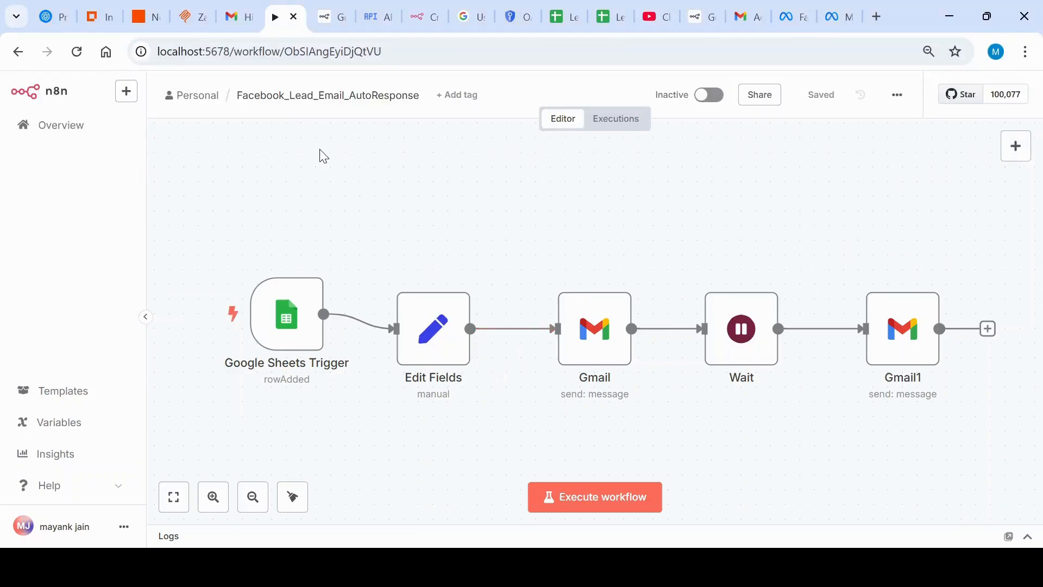
double_click(220, 51)
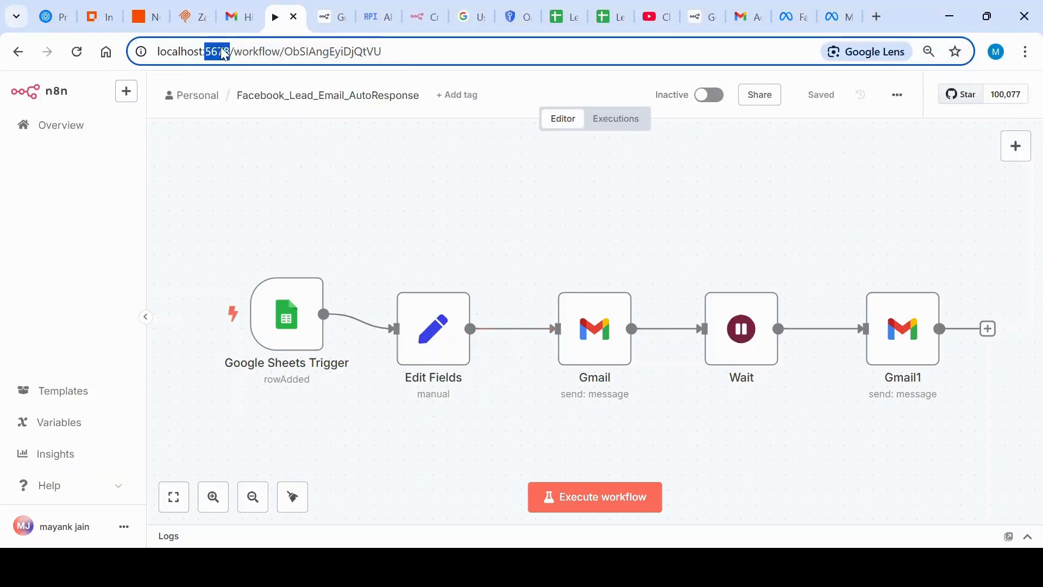
double_click(455, 55)
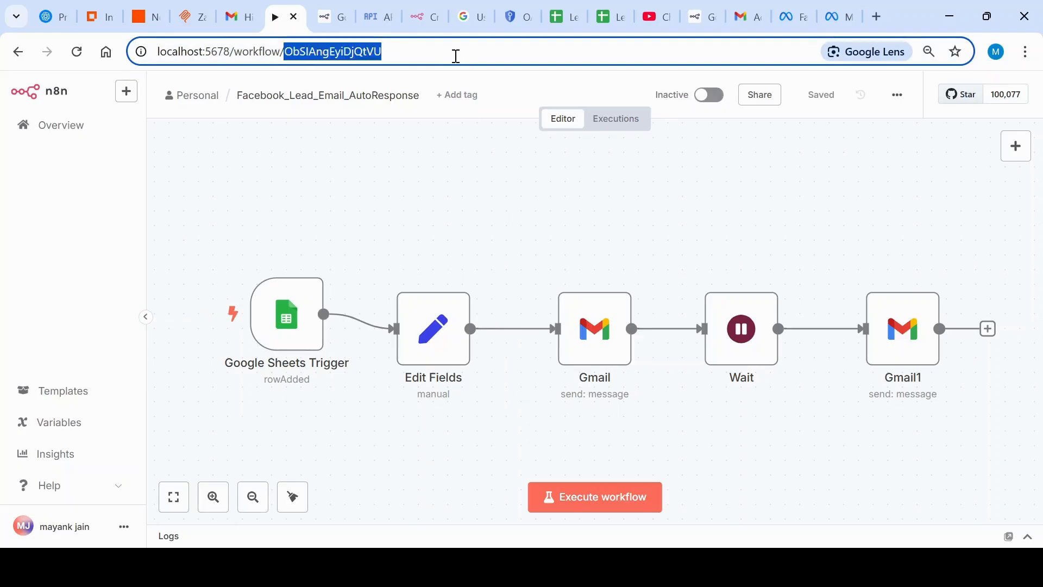
triple_click(457, 56)
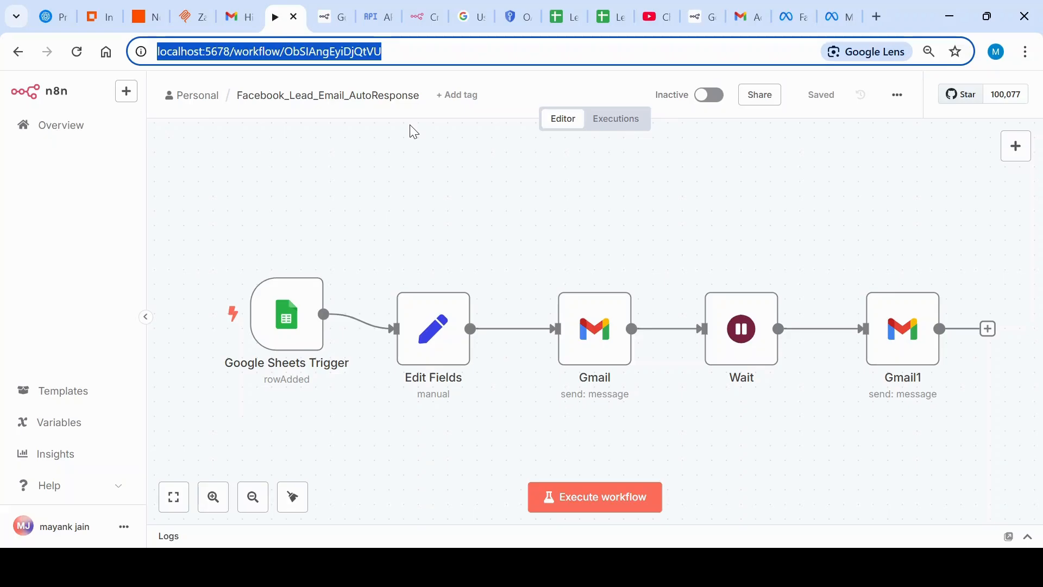
click(63, 131)
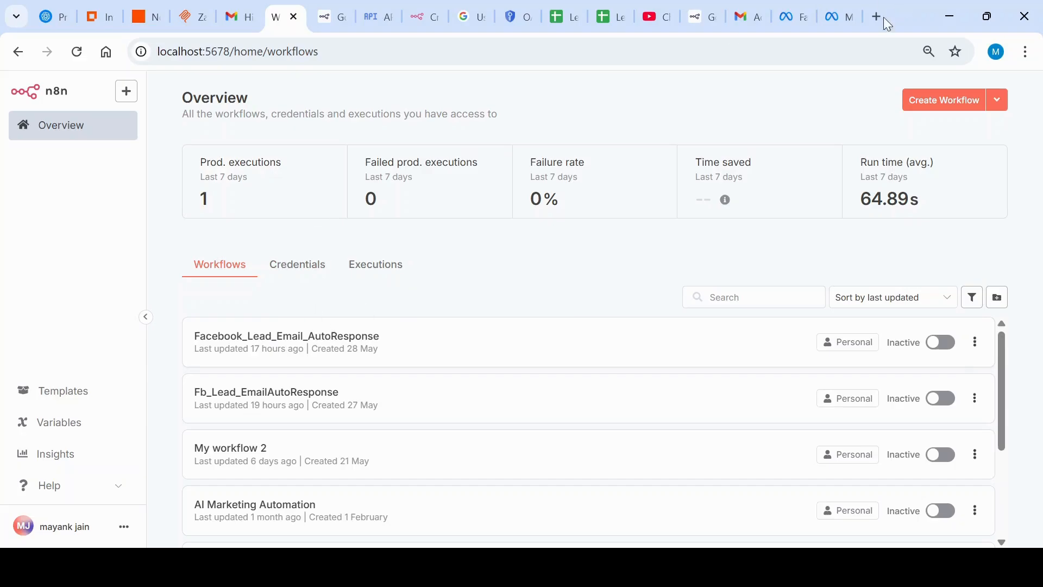
click(292, 336)
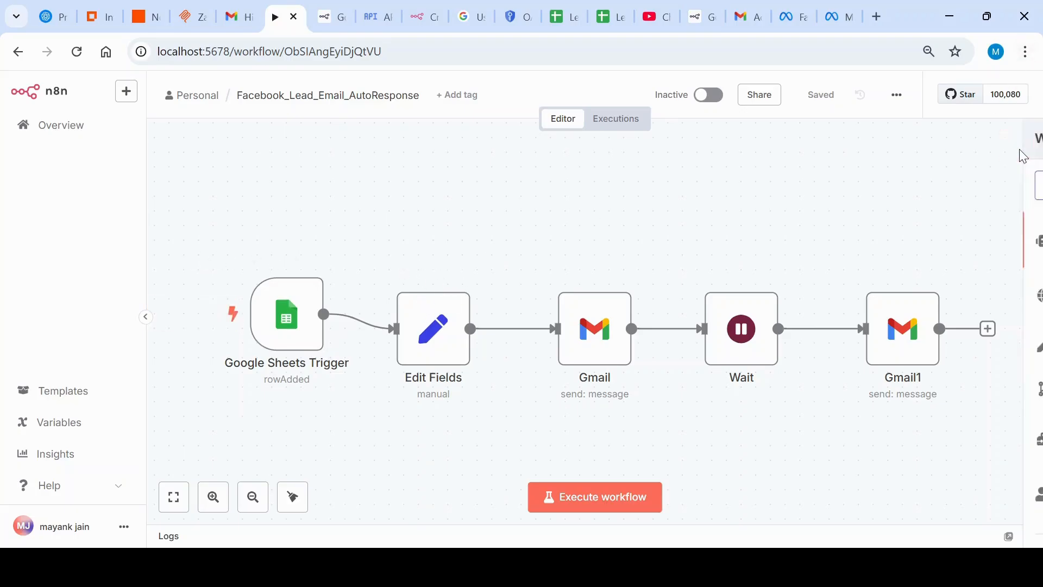
Step: Search the node library for Google Sheets and examine its available actions and triggers
click(1016, 145)
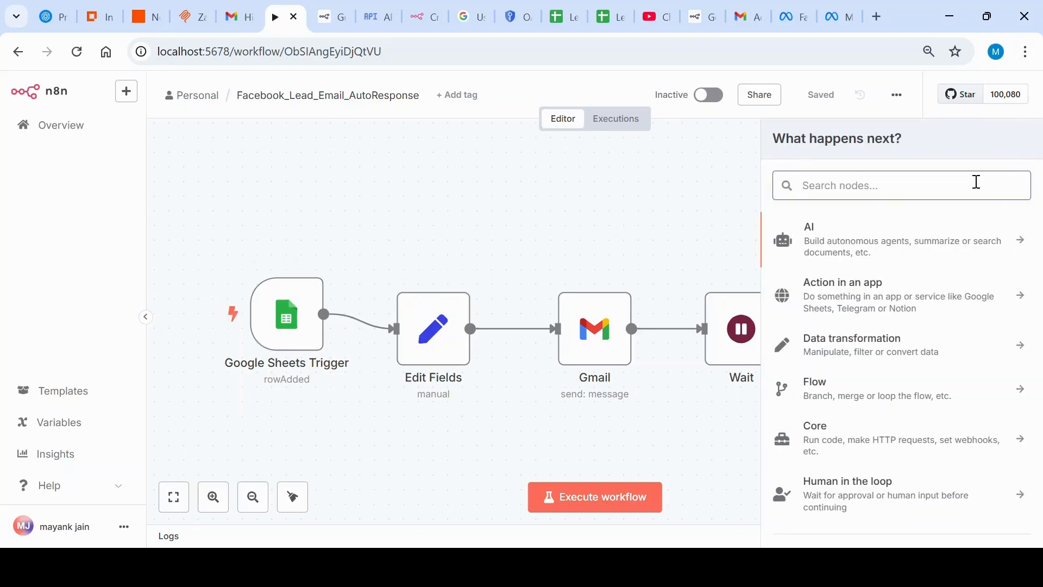
text(google she)
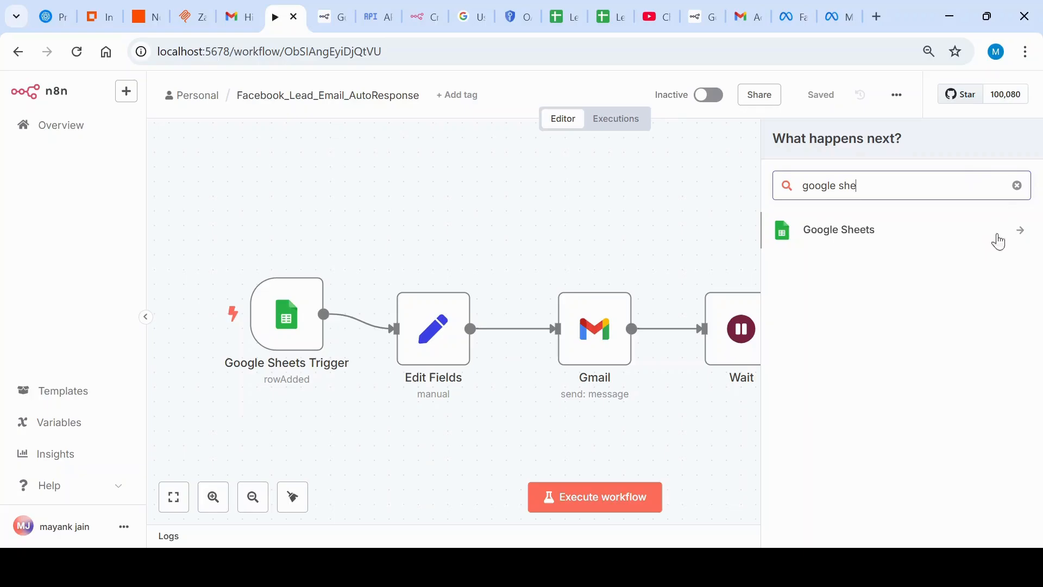
click(1025, 238)
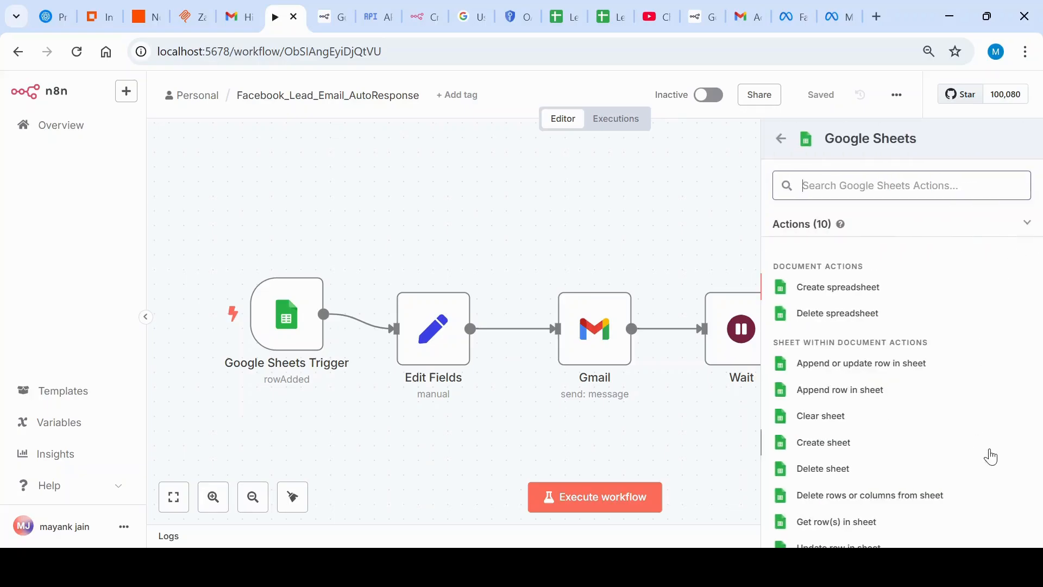
scroll(987, 456, down, 1)
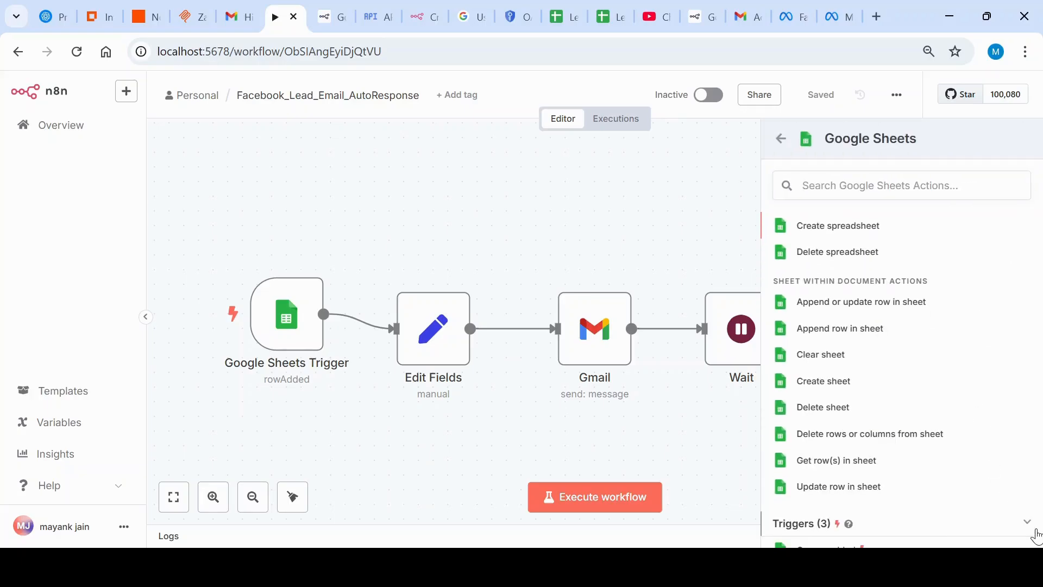
scroll(1028, 522, down, 2)
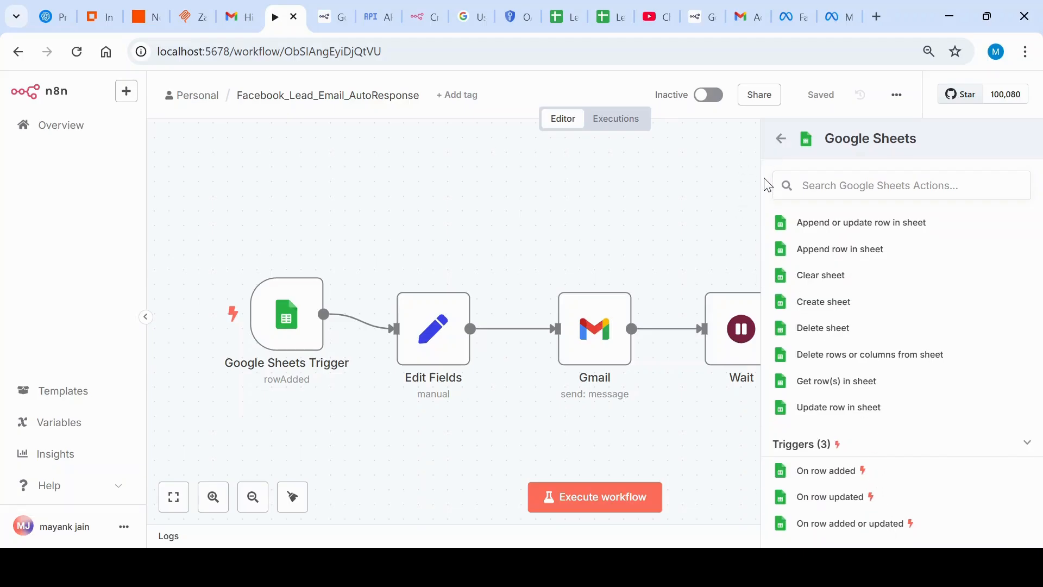
click(867, 189)
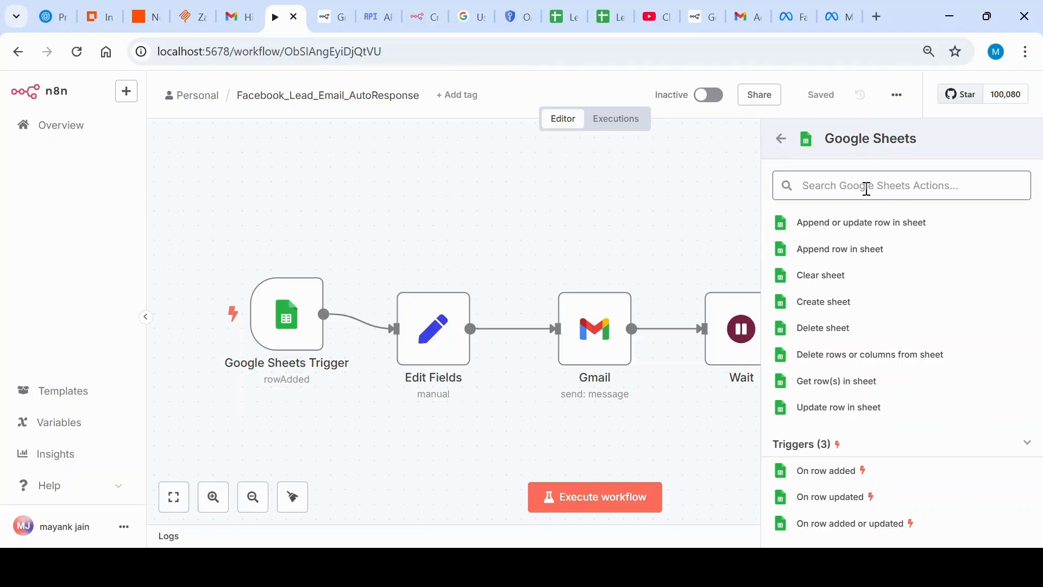
text(edit fi)
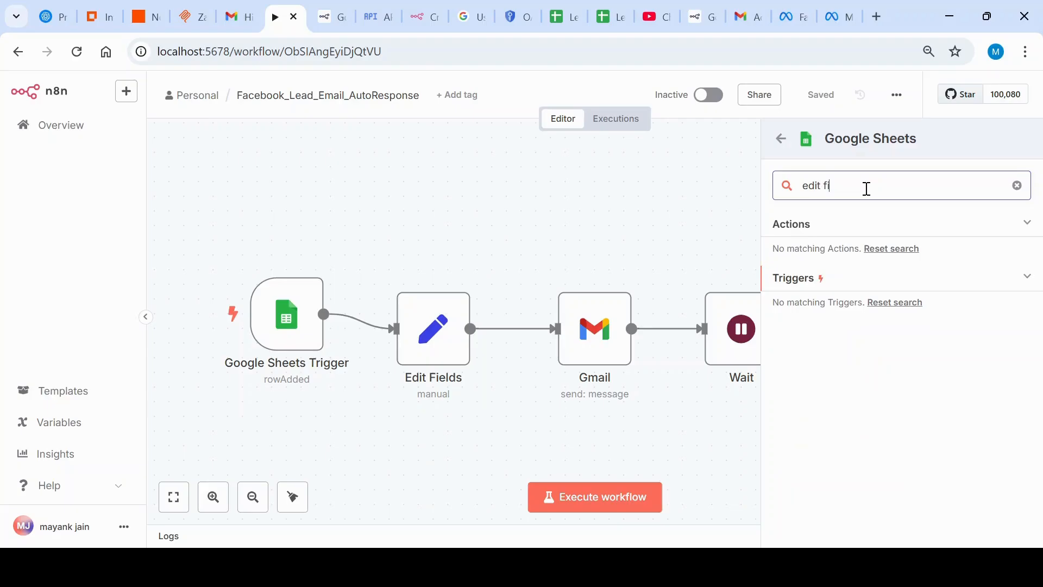
text(e)
key(BackSpace)
key(BackSpace)
key(BackSpace)
key(BackSpace)
key(BackSpace)
key(BackSpace)
key(BackSpace)
key(BackSpace)
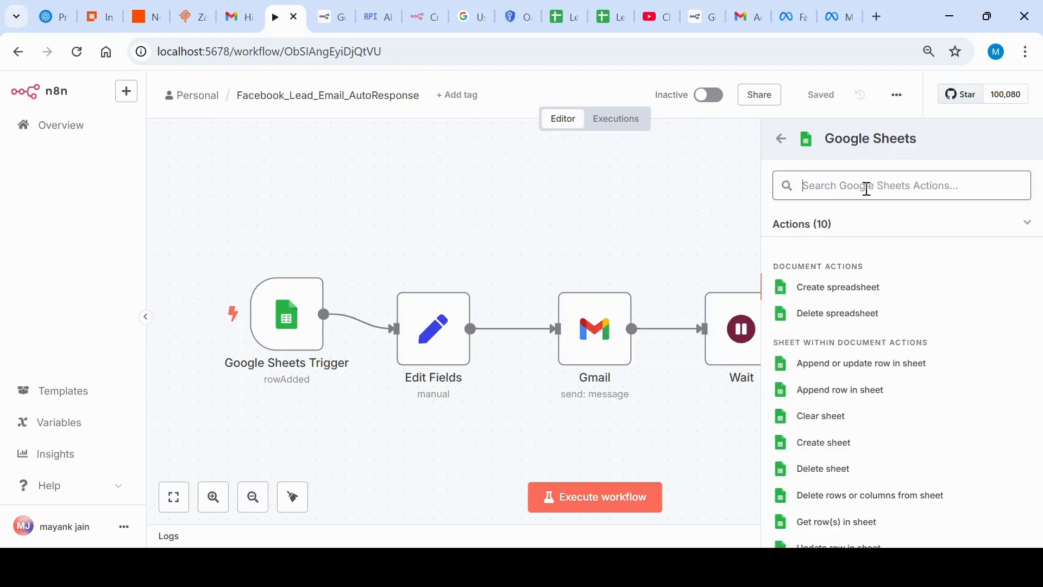
Step: Return from the Google Sheets actions to the full node library and search it for "edit field"
click(780, 139)
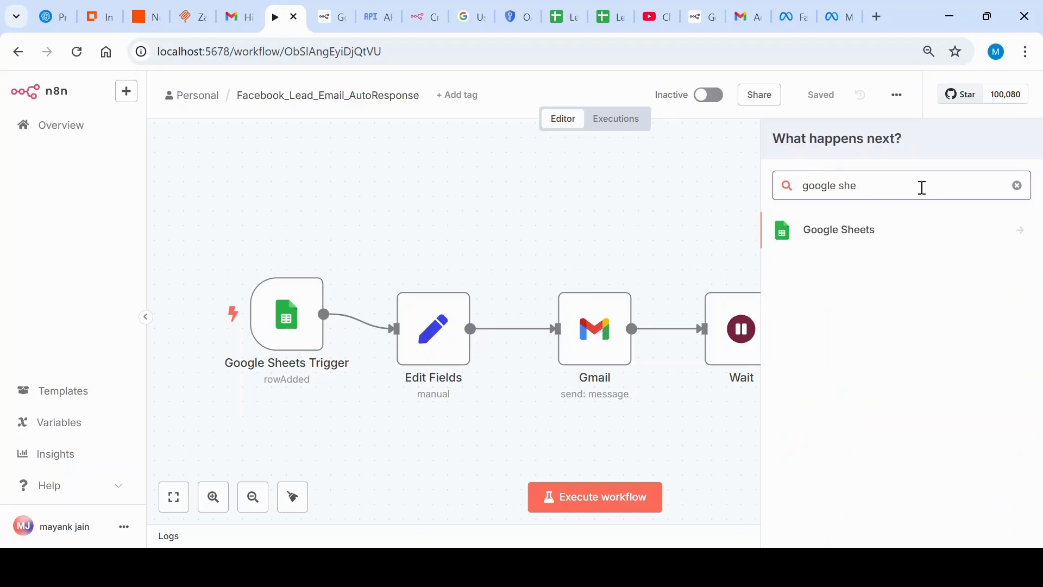
click(1018, 185)
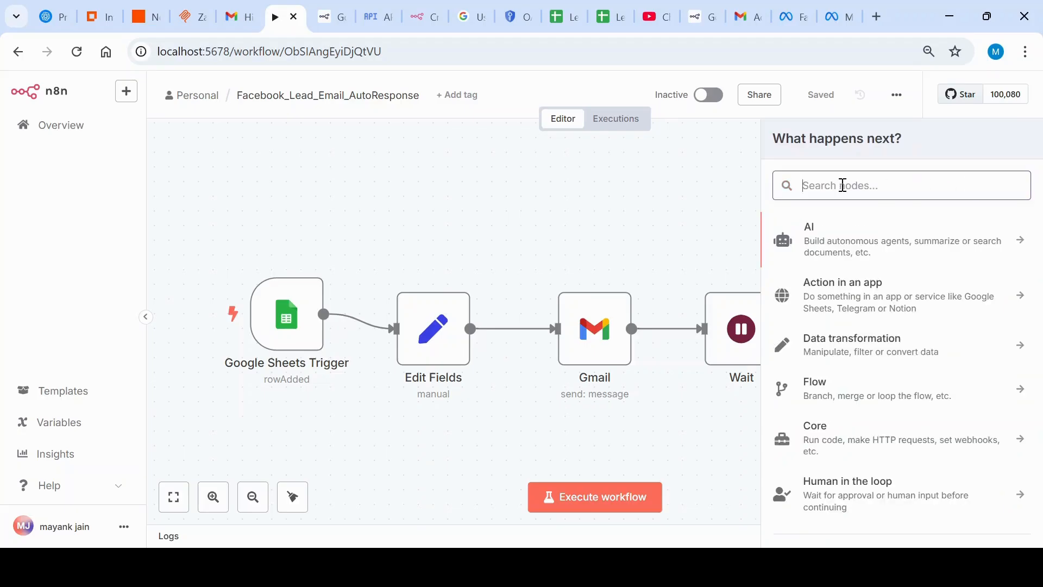
text(edit field)
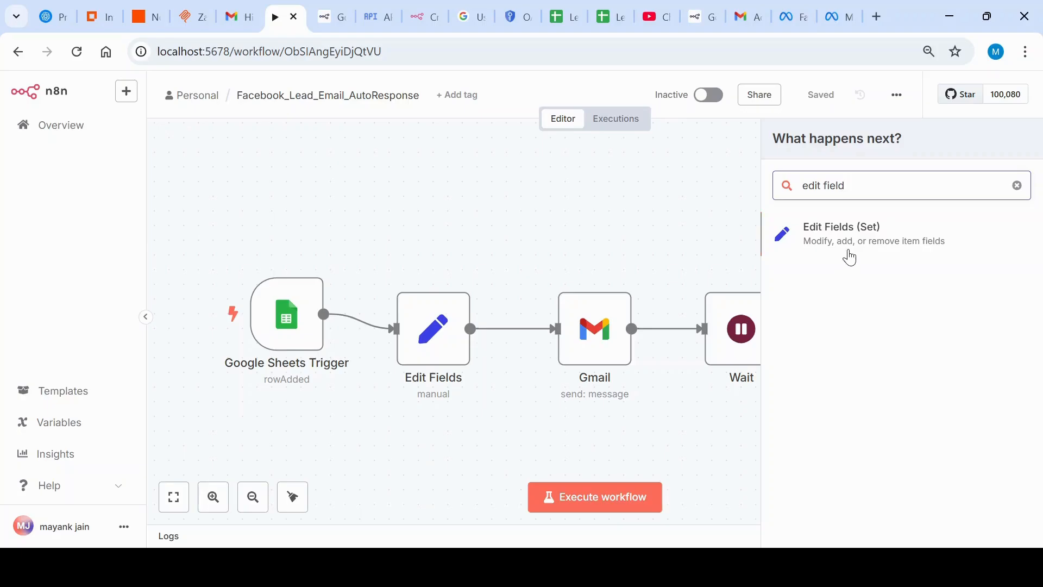
Step: Search the node library for "gmail" and examine the available Gmail actions
click(1018, 186)
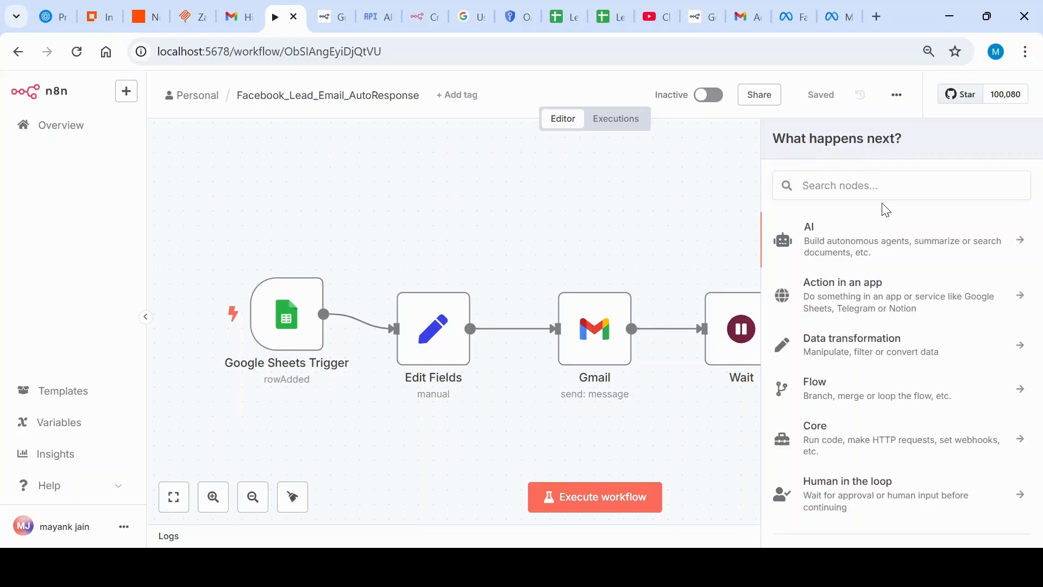
text(gmail)
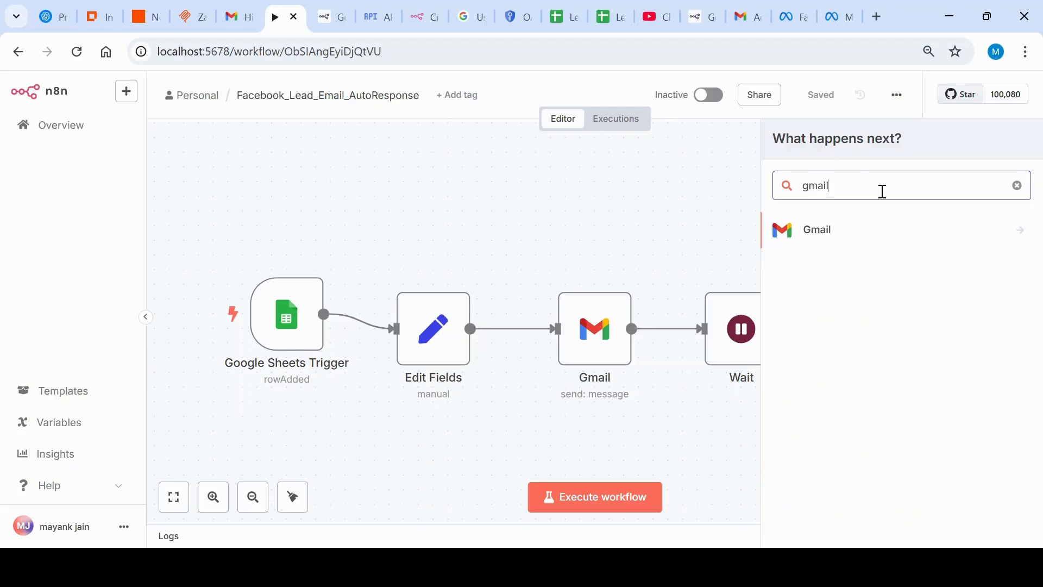
click(1027, 238)
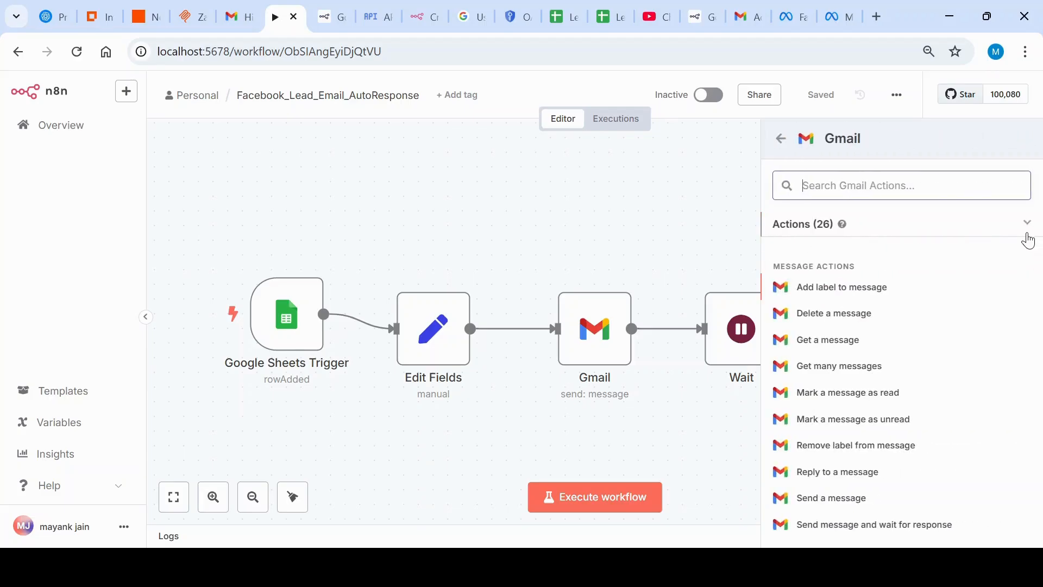
click(779, 141)
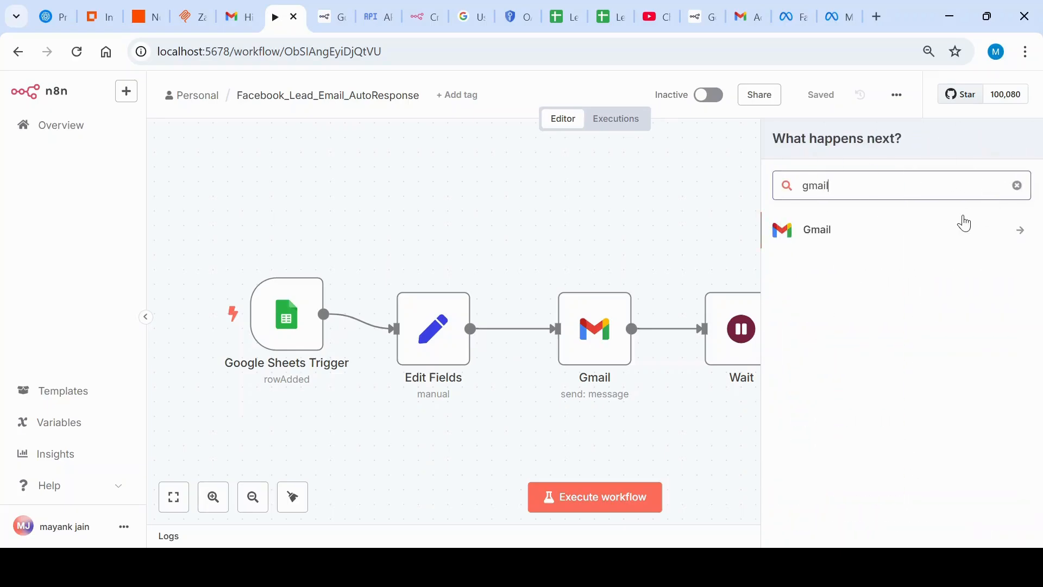
Step: Search the node library for "wait", then clear the search and close the library without adding a node
click(1017, 186)
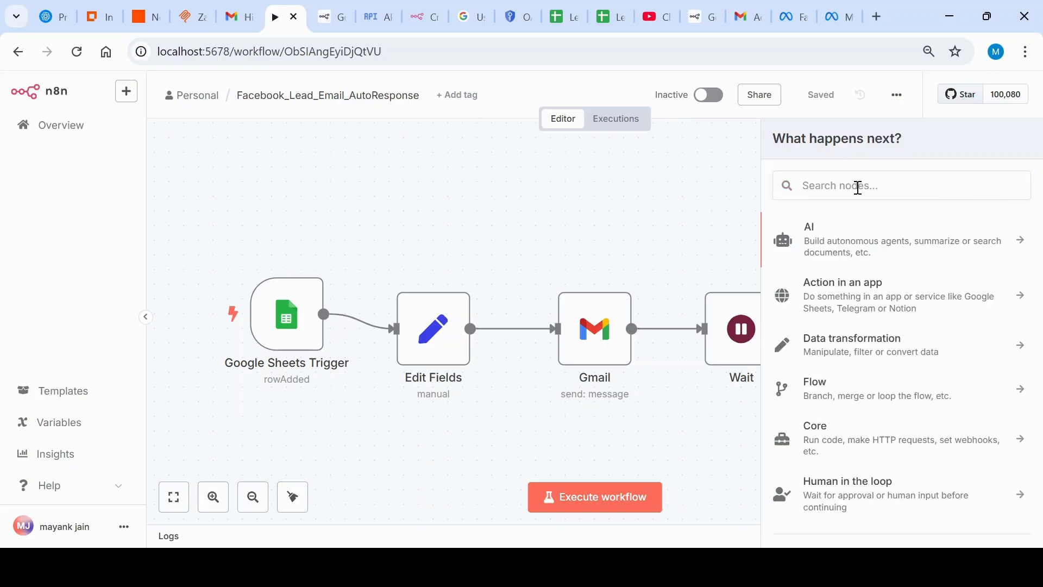
text(wait)
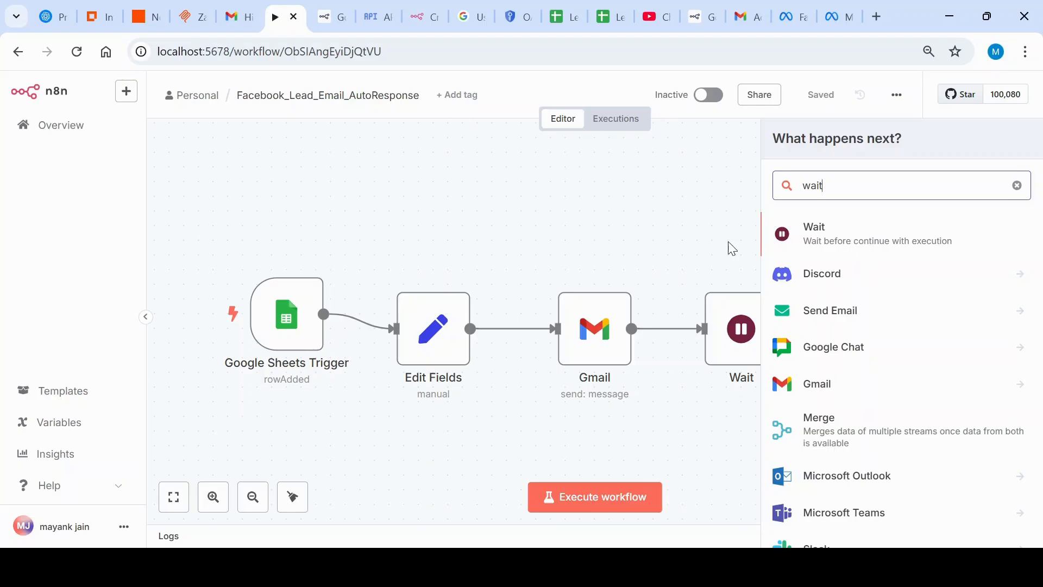
click(1017, 186)
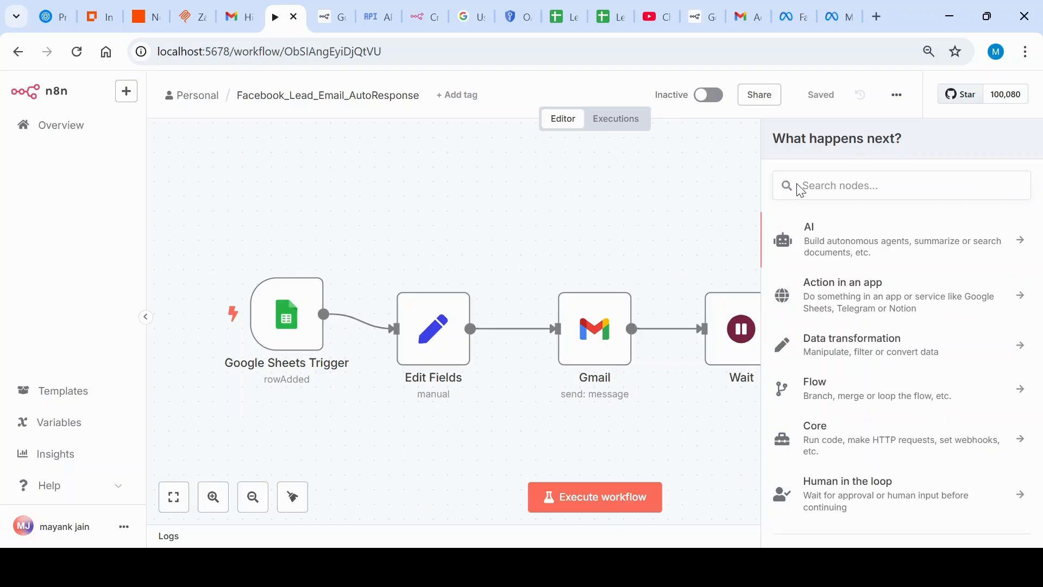
click(845, 181)
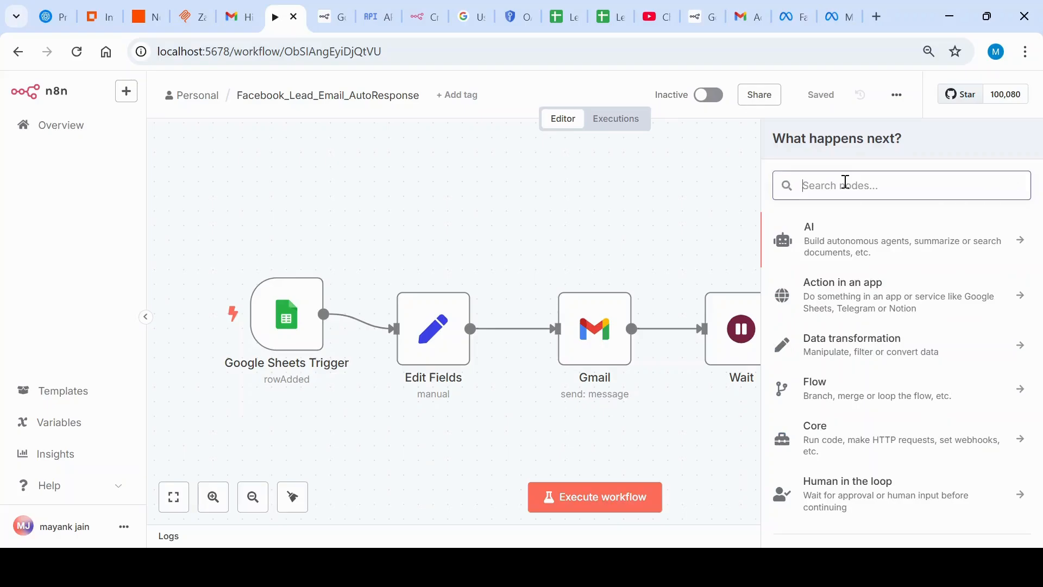
click(728, 196)
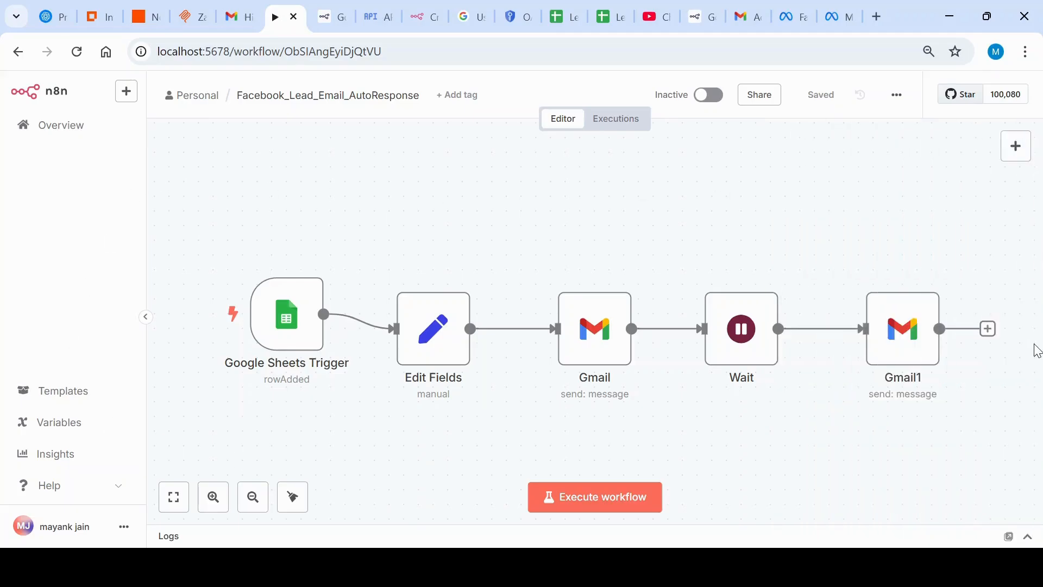
Step: Open the Google Sheets Trigger node's parameters and show its credential choices
mouse_move(280, 323)
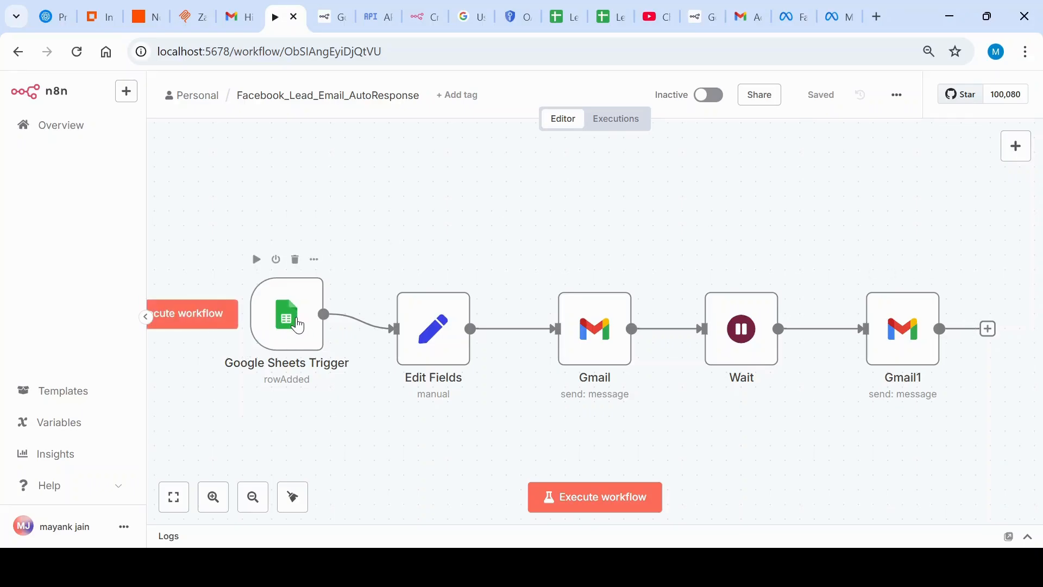
double_click(298, 326)
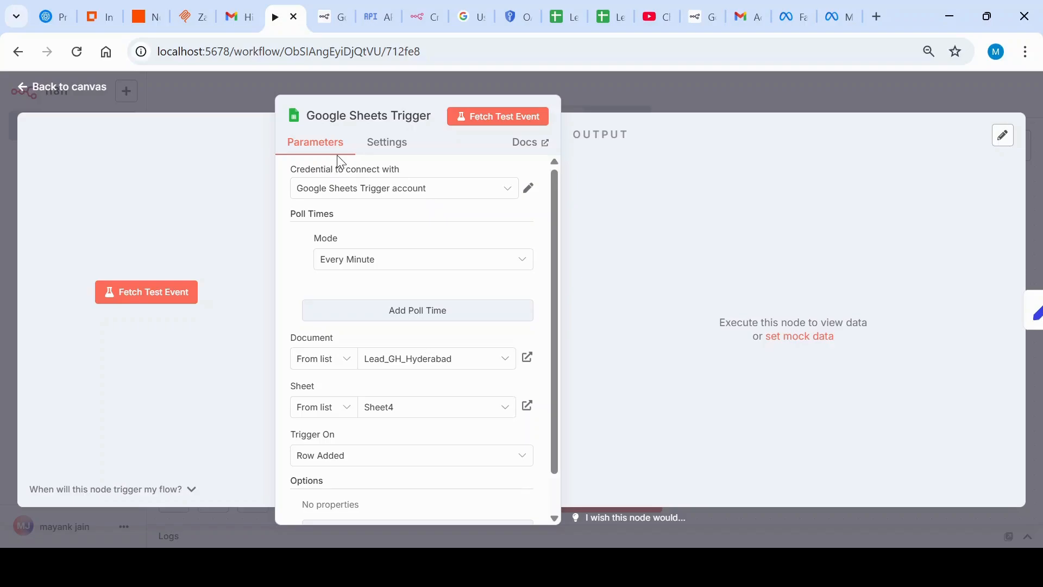
click(508, 195)
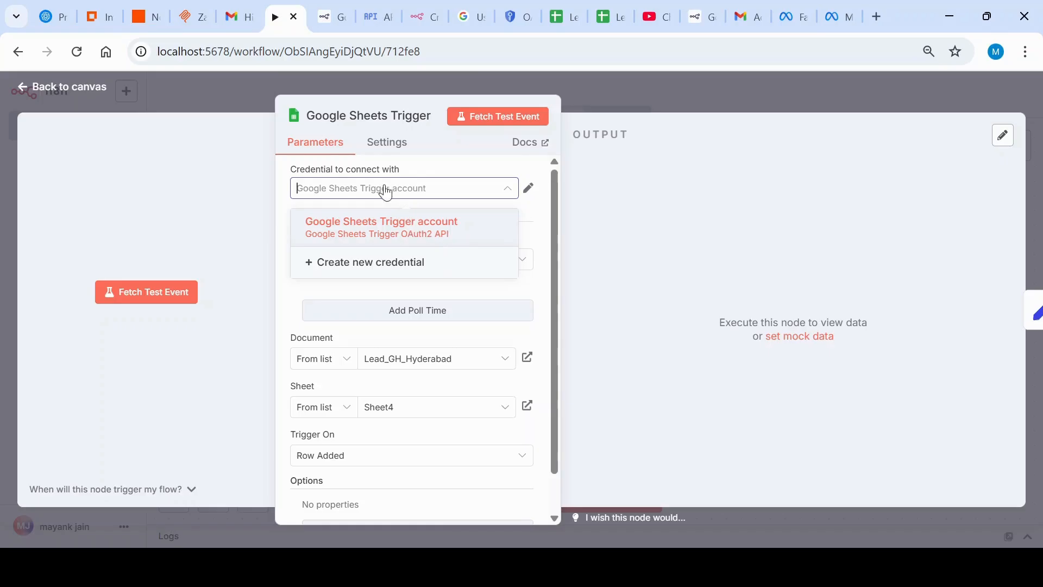
Step: Switch to the Google Cloud console and examine the Gmail API's service details and compatible OAuth 2.0 client credentials
click(370, 12)
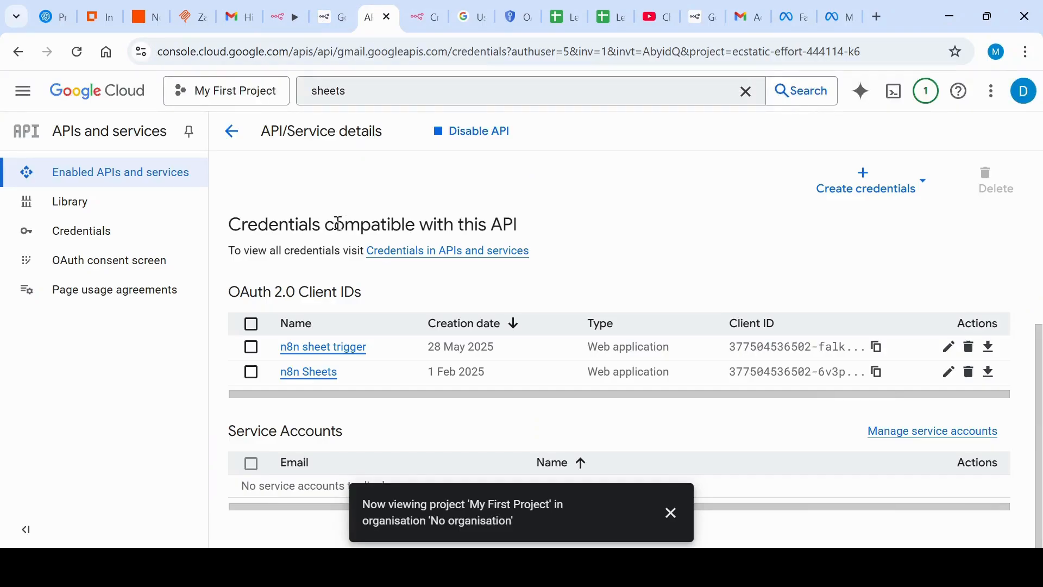
scroll(649, 265, up, 3)
scroll(652, 268, up, 3)
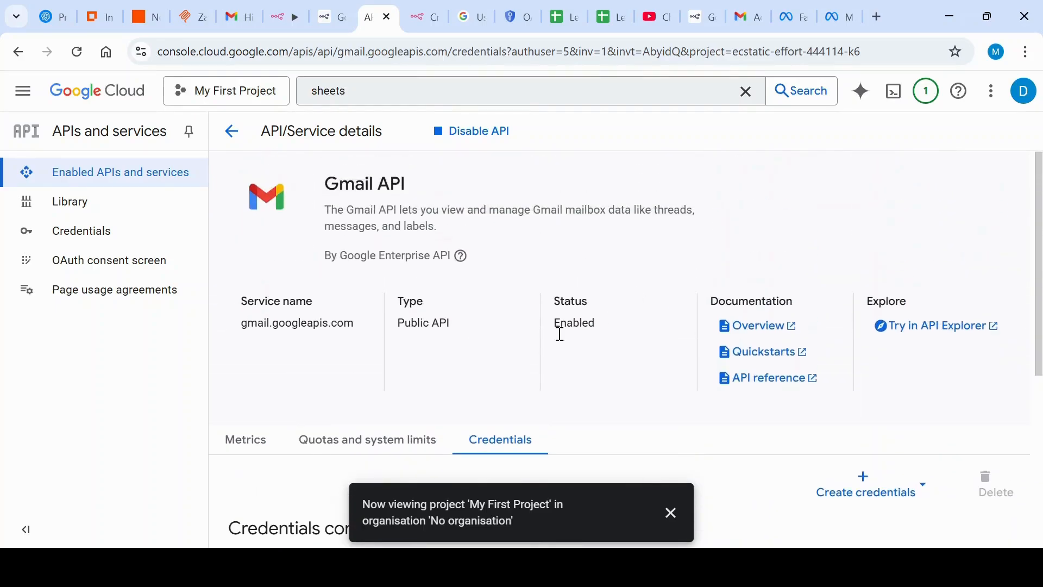
Step: Show the credential types that can be created for the Gmail API and review its compatible OAuth 2.0 client IDs
click(351, 93)
click(90, 437)
scroll(346, 269, down, 4)
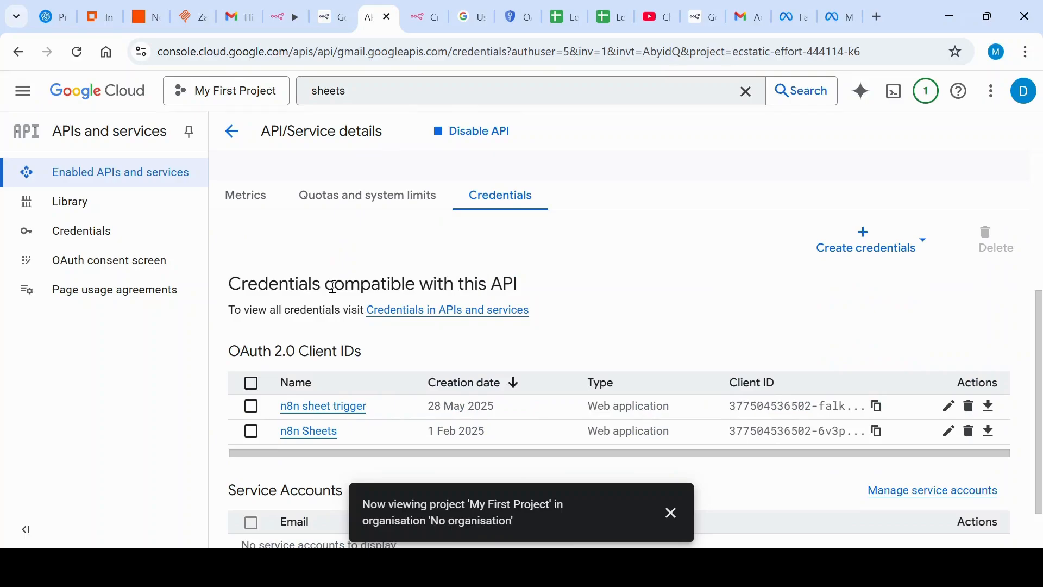
click(928, 244)
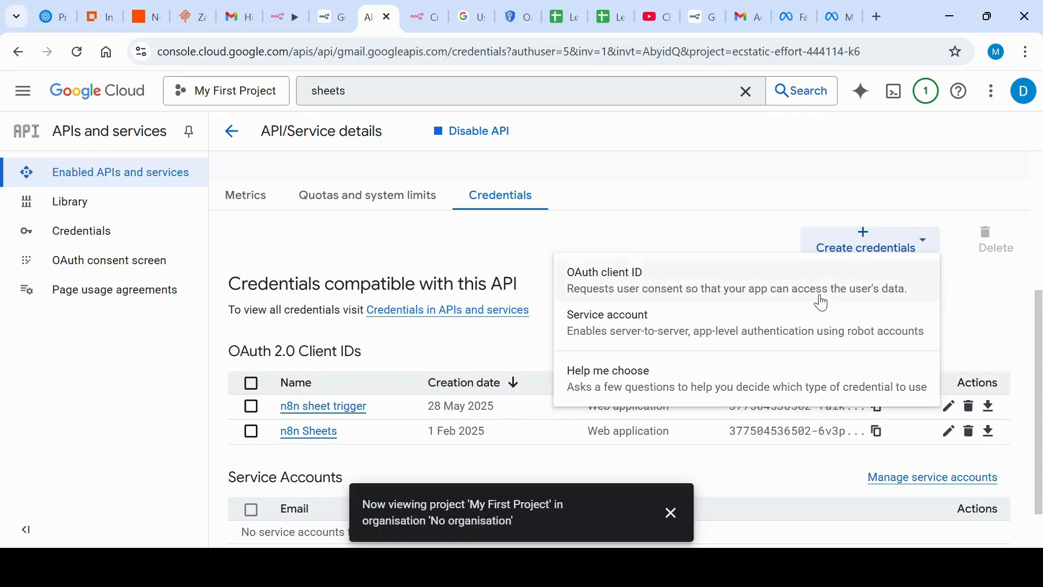
click(409, 253)
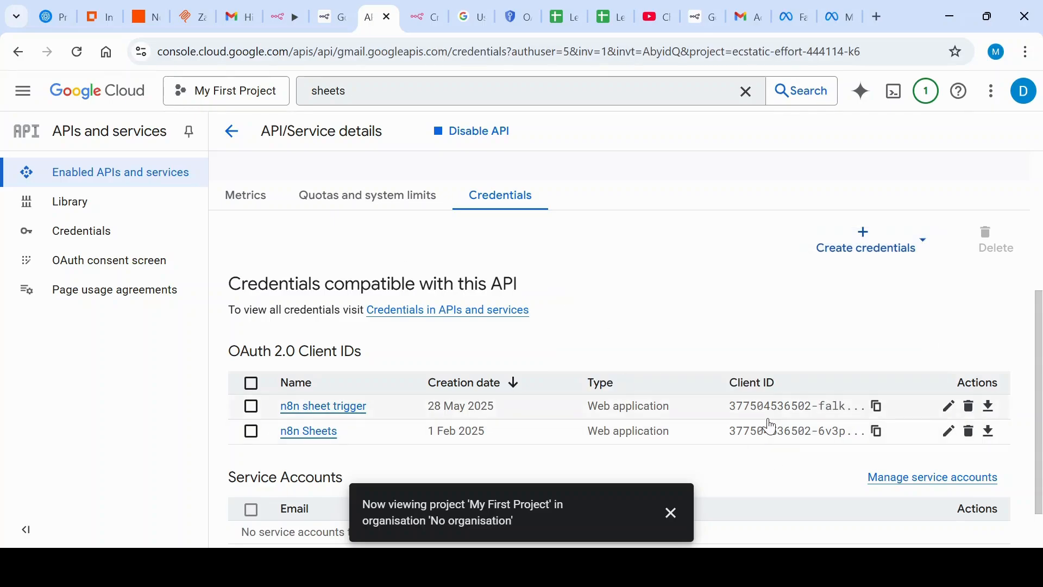
scroll(584, 422, down, 1)
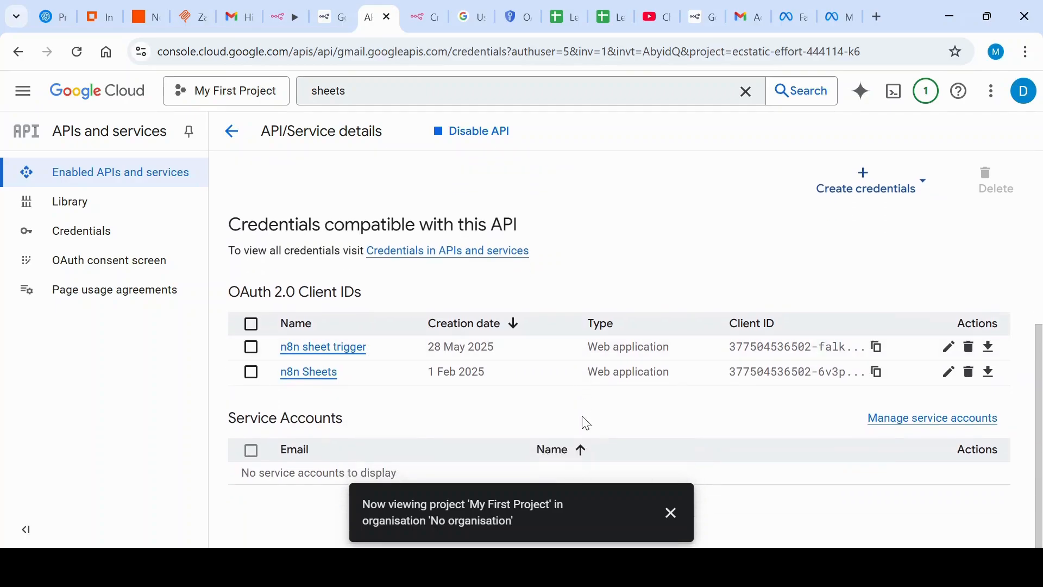
scroll(587, 423, up, 5)
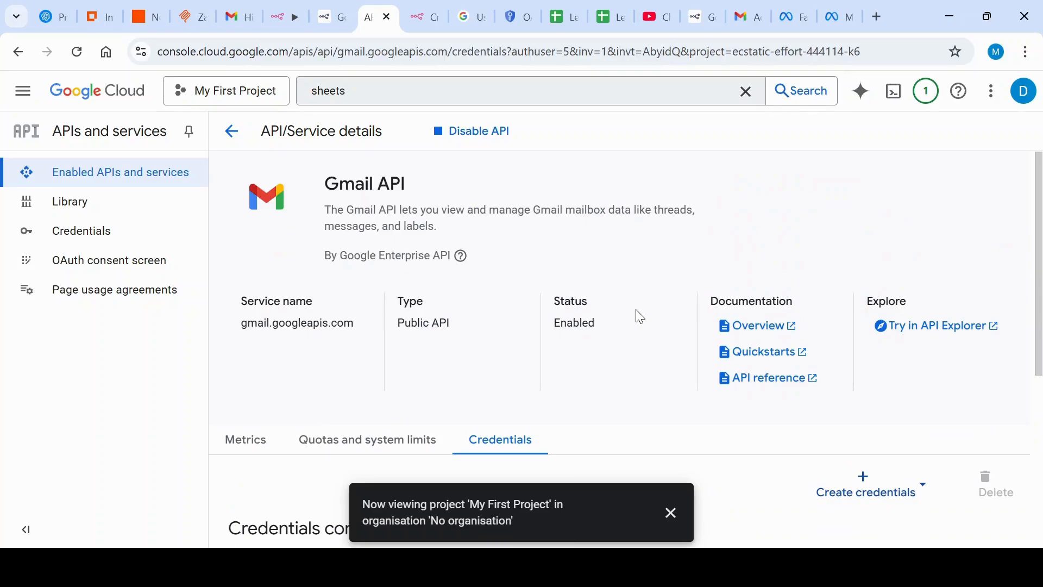
scroll(638, 319, down, 4)
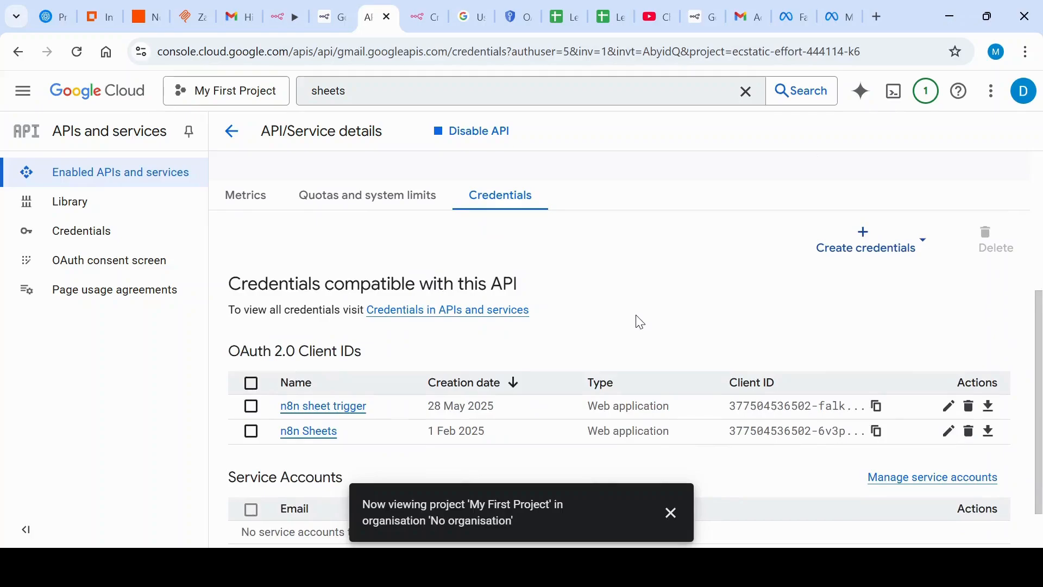
Step: Open the project's Credentials page, view the Google Sheets API product details found by the "sheets" search, and return to the credentials
click(76, 239)
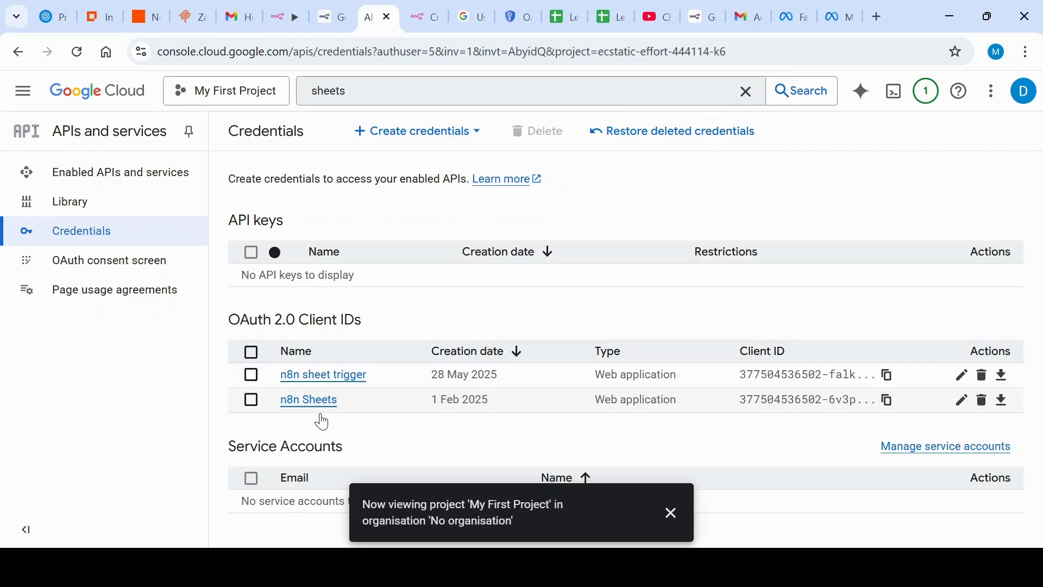
click(374, 95)
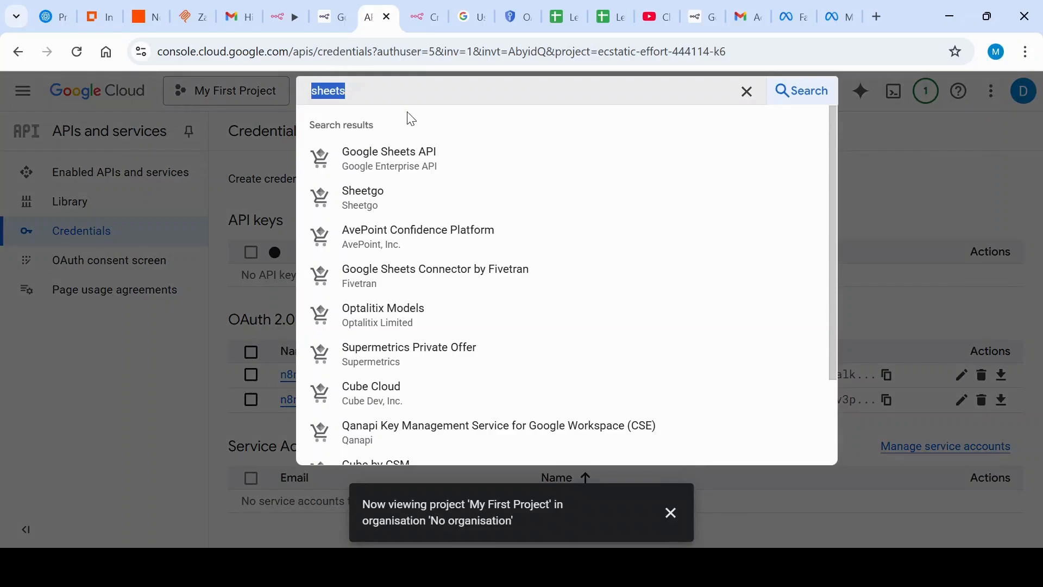
click(435, 157)
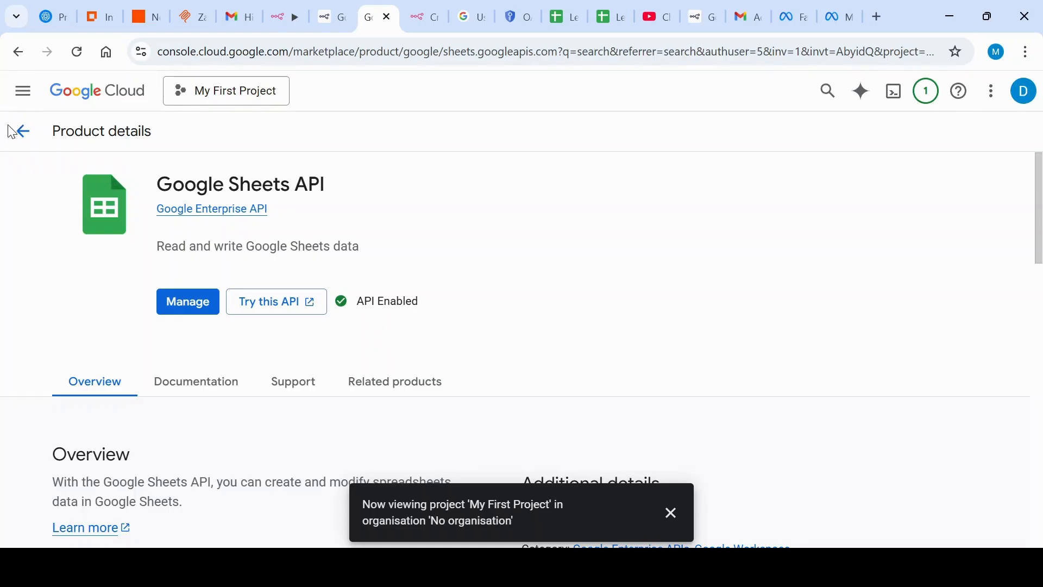
click(19, 143)
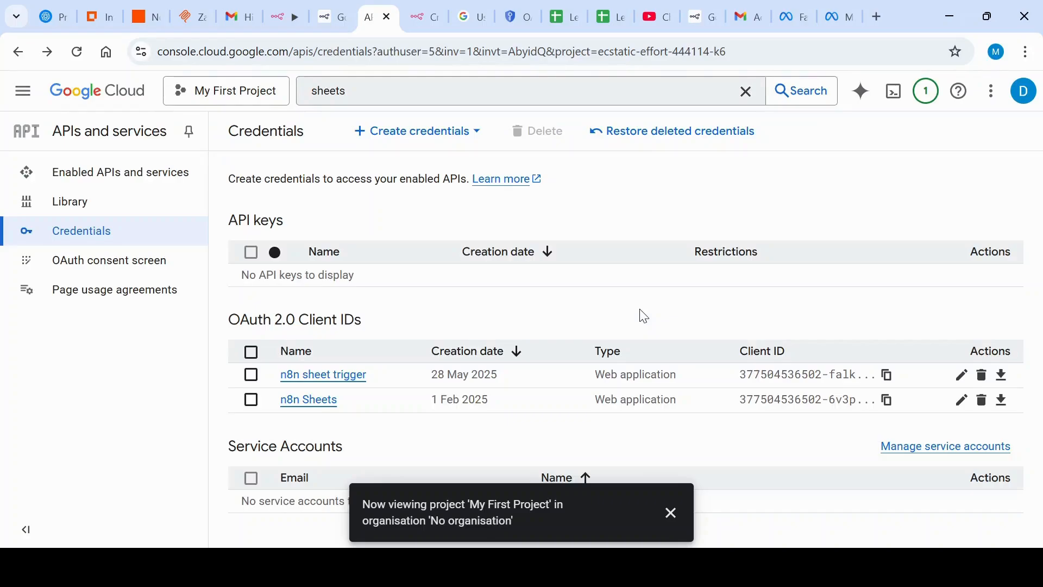
Step: Clear the "sheets" query from the console search and dismiss the search suggestions
click(369, 97)
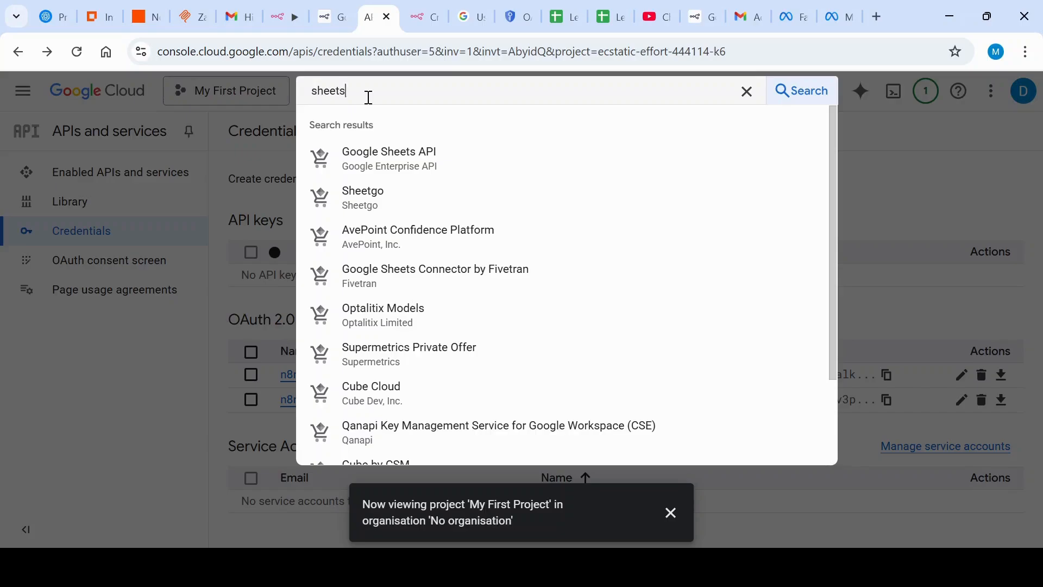
key(BackSpace)
key(BackSpace)
key(BackSpace)
key(BackSpace)
key(BackSpace)
key(BackSpace)
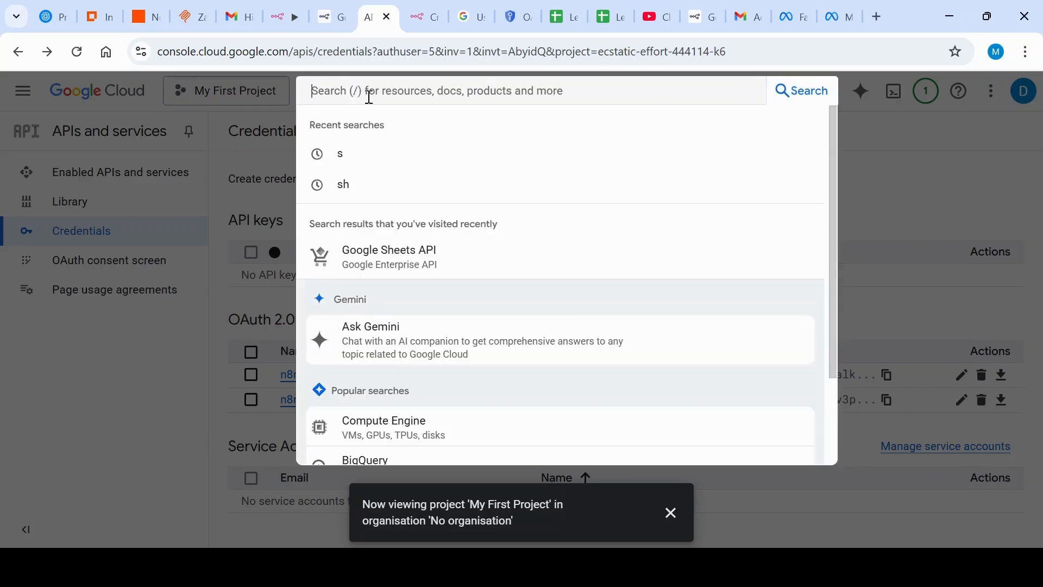
click(118, 263)
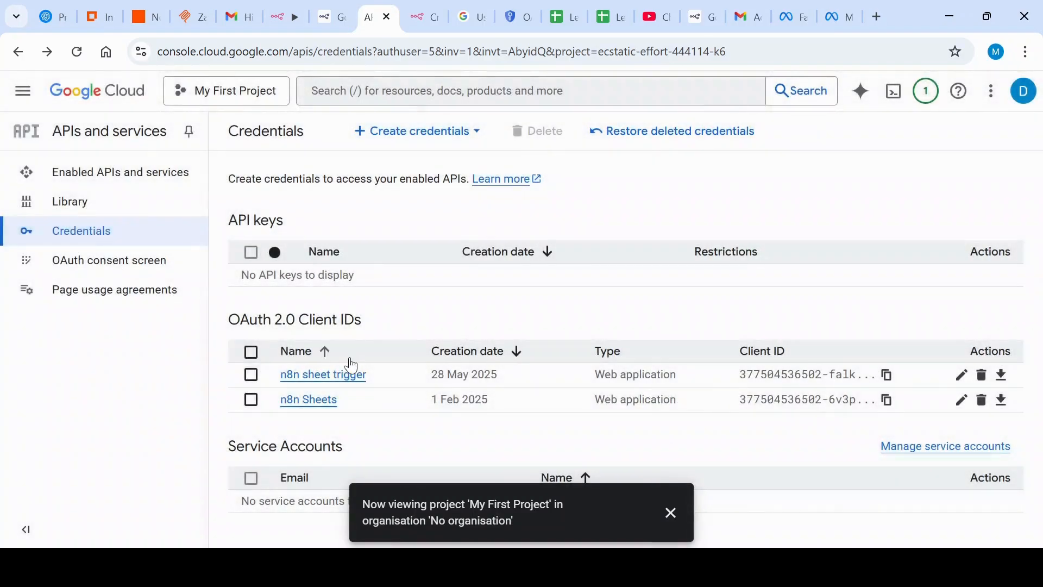
Step: Open the project's enabled APIs and services and examine the API list, including the Google Sheets, Google Drive and Gmail APIs
click(64, 185)
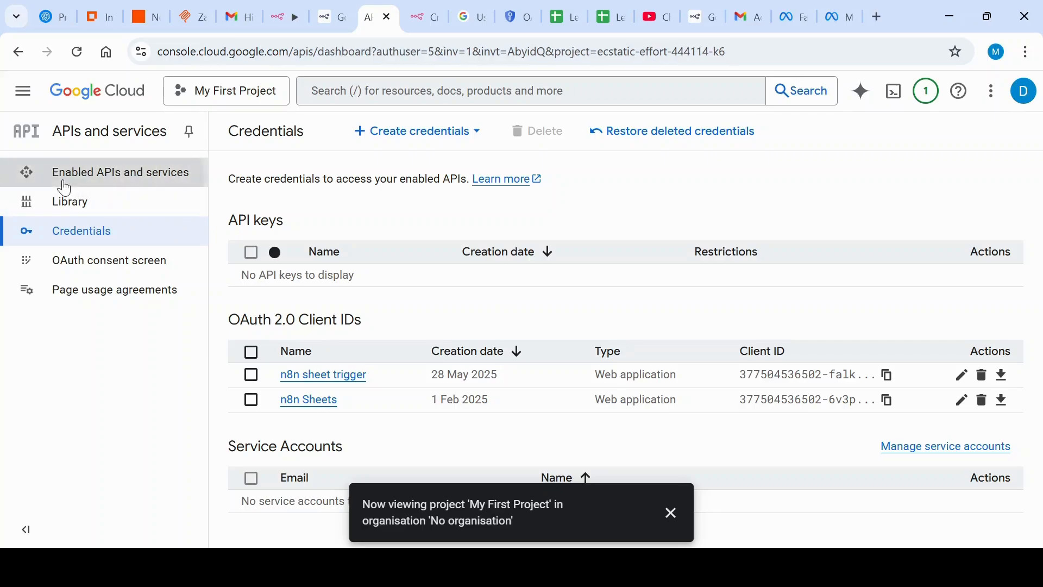
drag(1040, 274, 1041, 410)
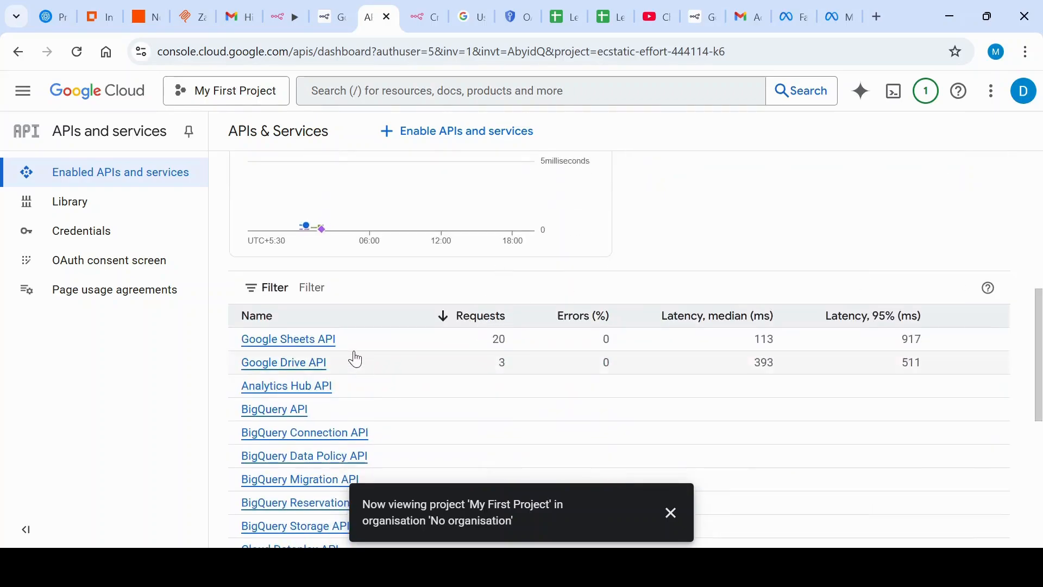
scroll(331, 370, down, 6)
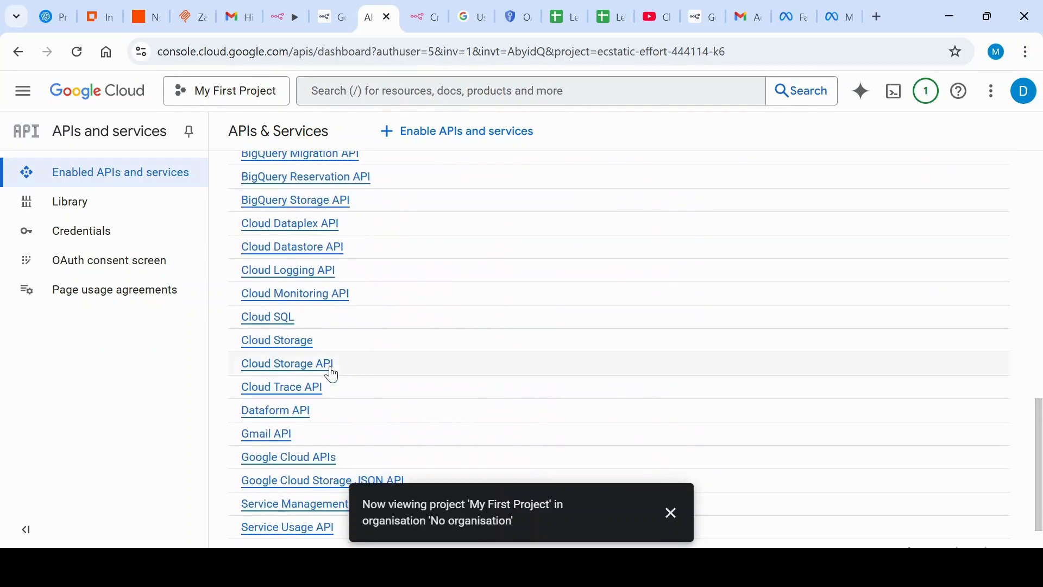
scroll(344, 375, down, 1)
scroll(321, 393, up, 8)
scroll(320, 397, down, 5)
scroll(519, 399, up, 15)
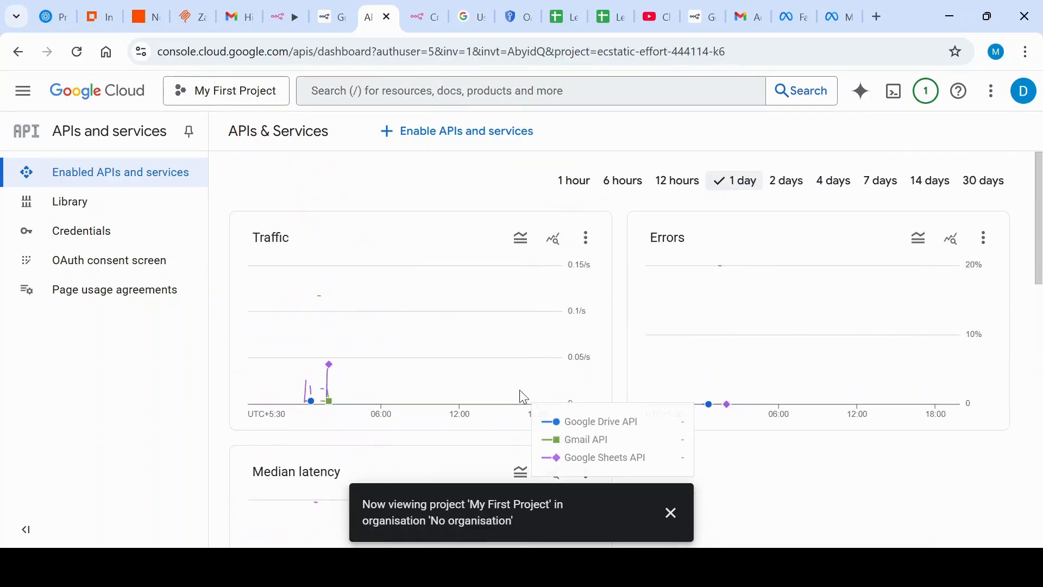
Step: Return to the project's credentials, then switch to the n8n workflow and choose Google Sheets Trigger account as the trigger node's credential
click(113, 234)
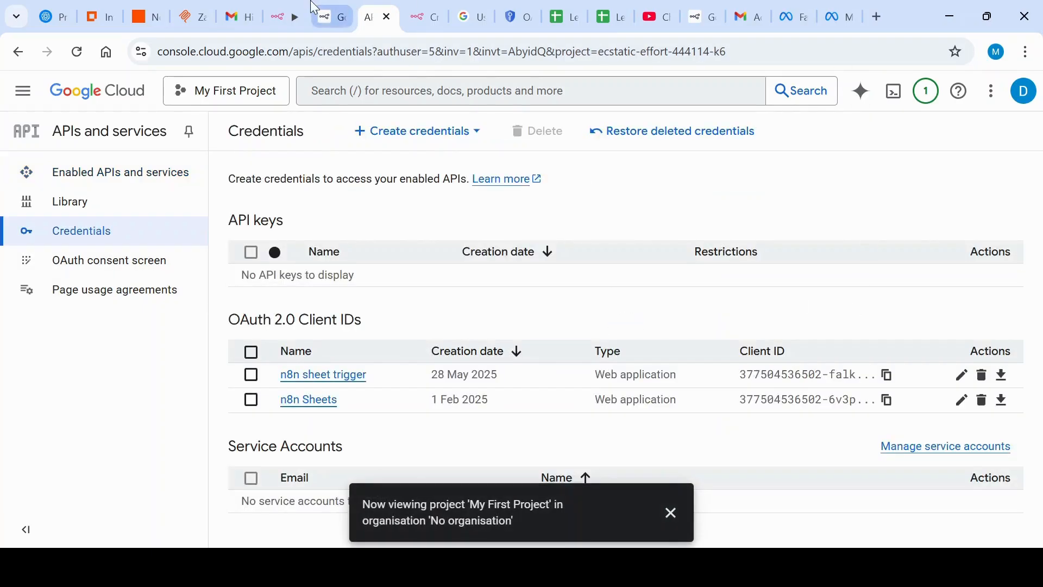
click(282, 8)
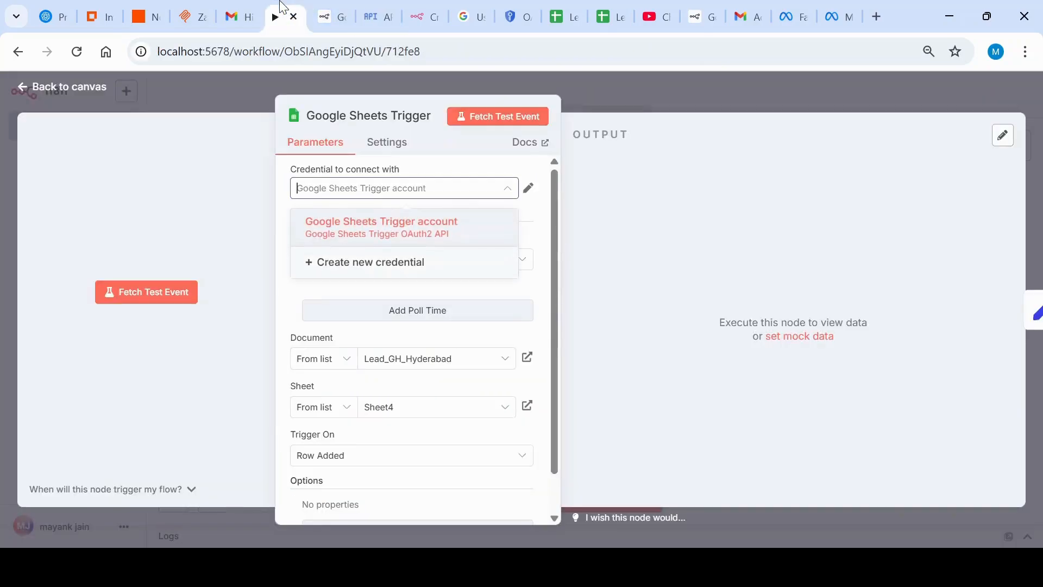
click(389, 235)
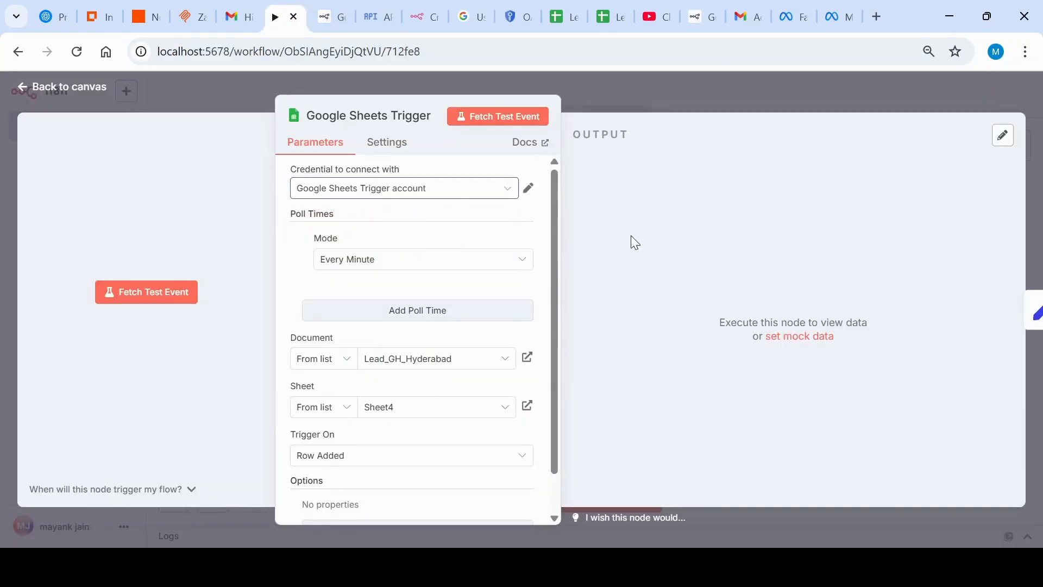
Step: Switch to the n8n credentials overview, start adding a new credential and search its app list for "google api"
click(433, 13)
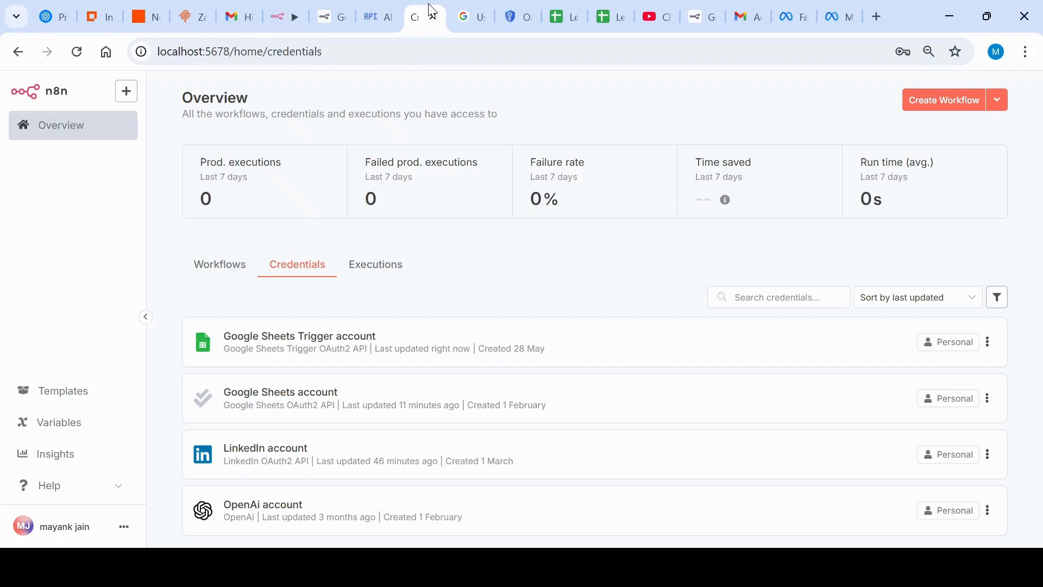
click(128, 95)
click(147, 151)
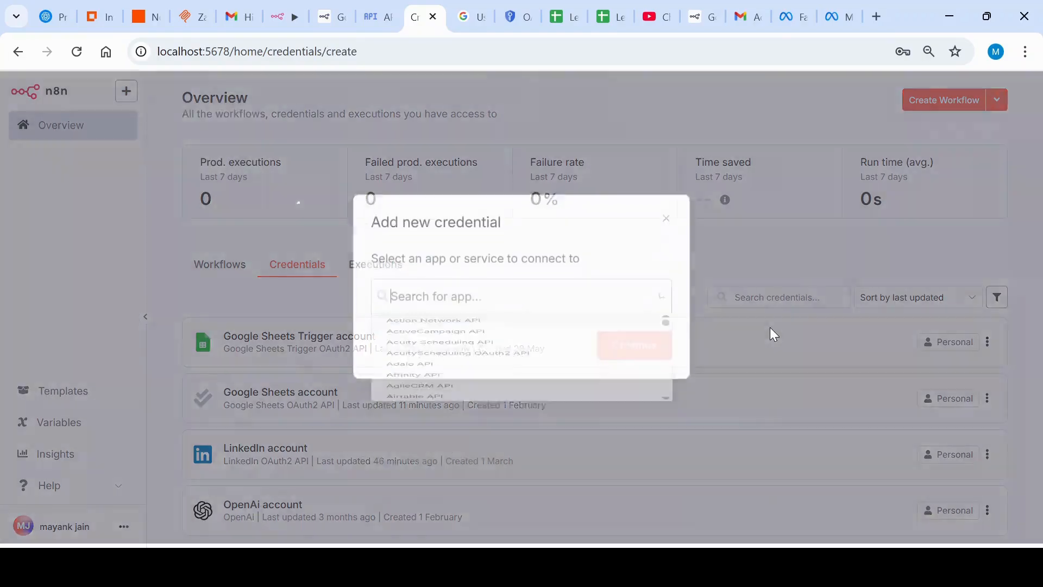
text(g)
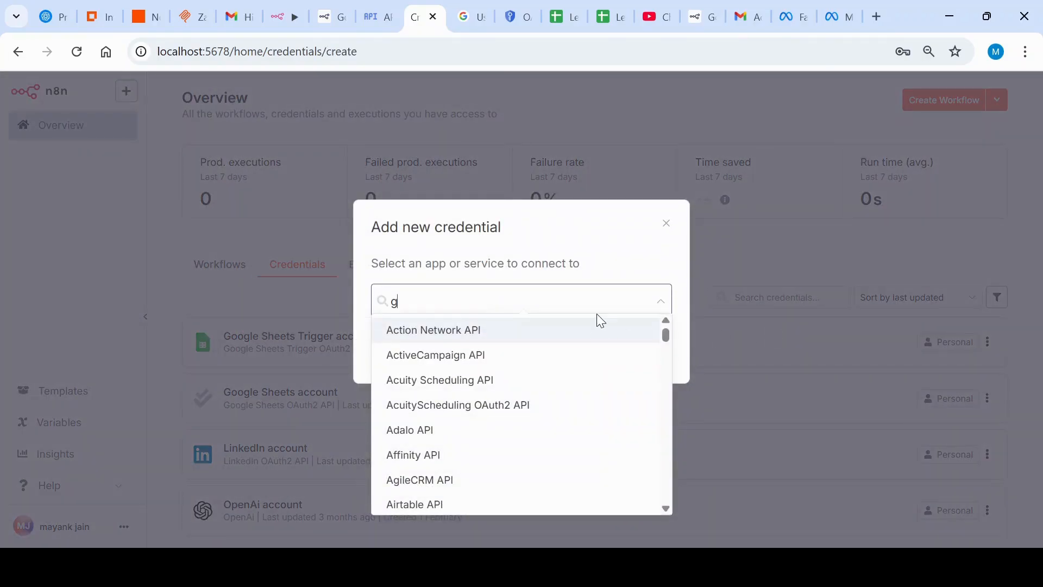
text(oogle api)
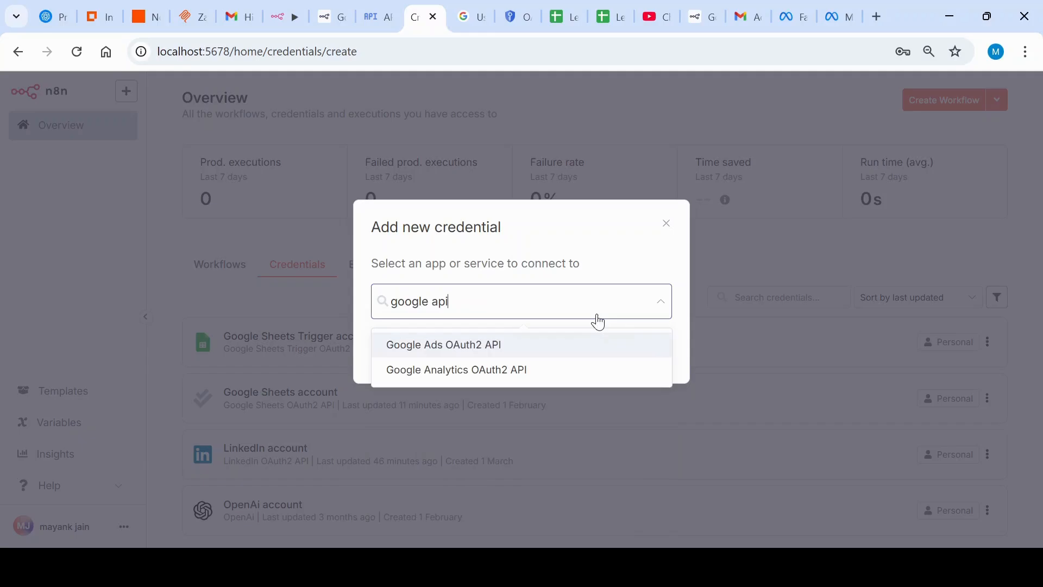
Step: Replace the app search with "gmail" and start a new Gmail OAuth2 API credential
key(BackSpace)
key(BackSpace)
key(BackSpace)
key(BackSpace)
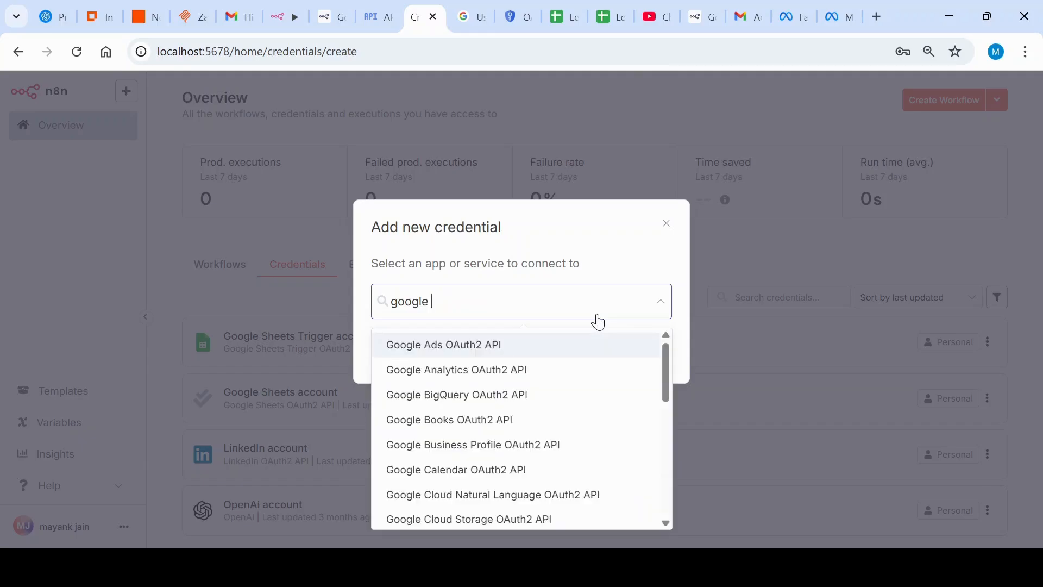
key(BackSpace)
key(BackSpace)
key(BackSpace)
key(BackSpace)
key(BackSpace)
text(m)
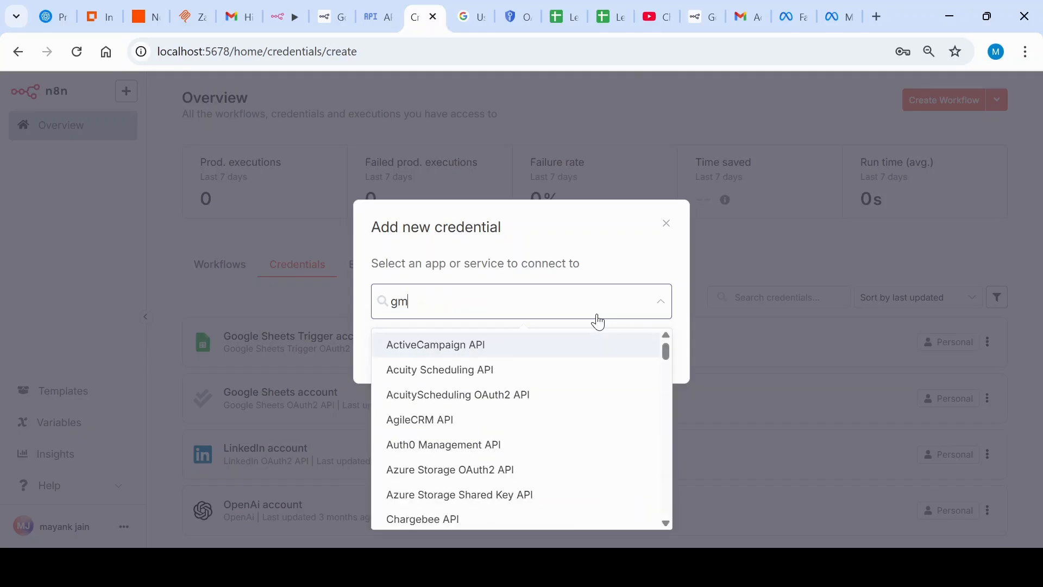
text(ail)
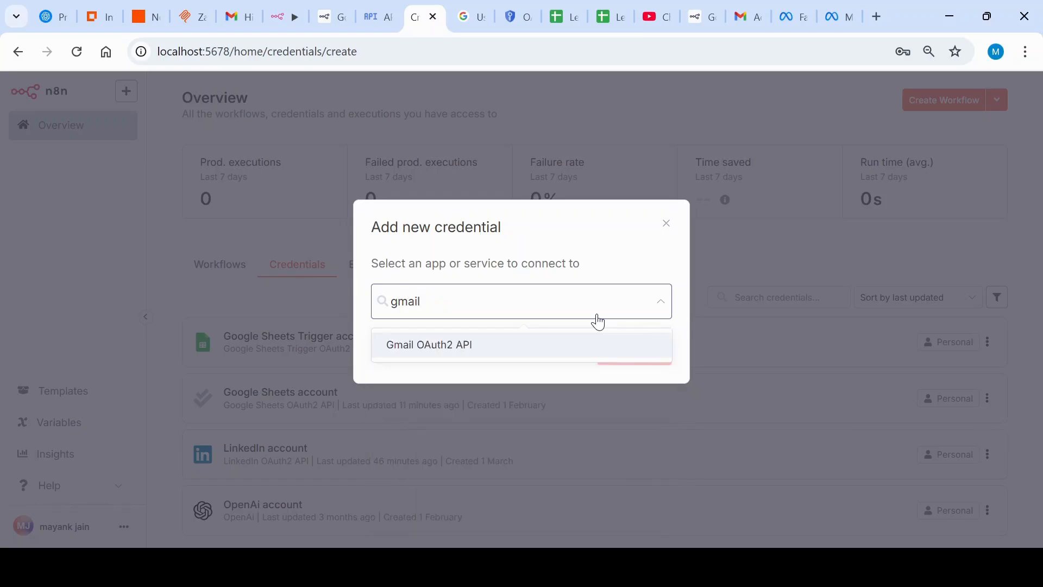
click(459, 344)
click(649, 355)
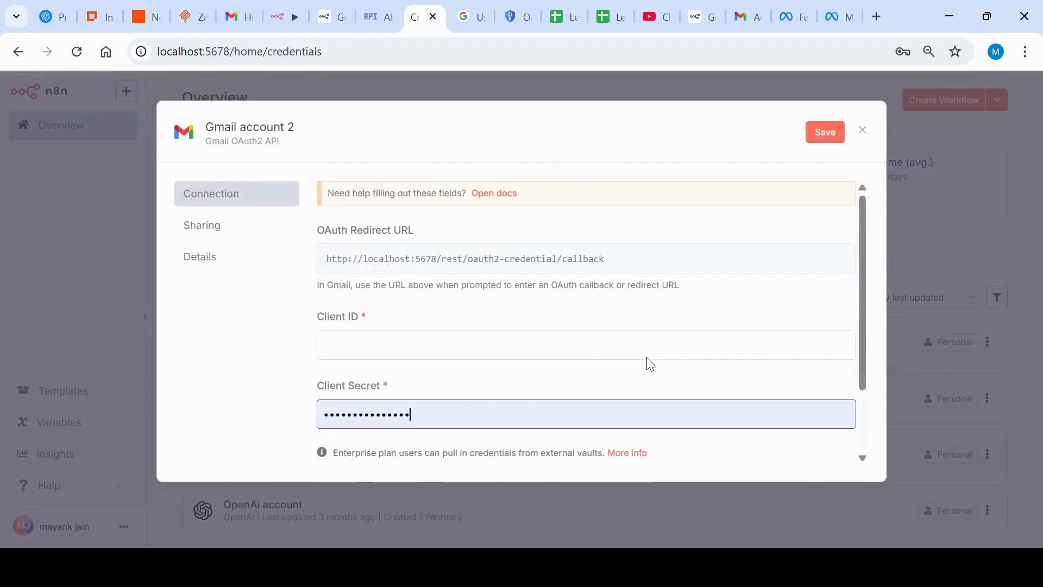
Step: Examine the Gmail credential's redirect URL, Client ID and Client Secret fields, then discard the credential without saving
scroll(375, 350, down, 2)
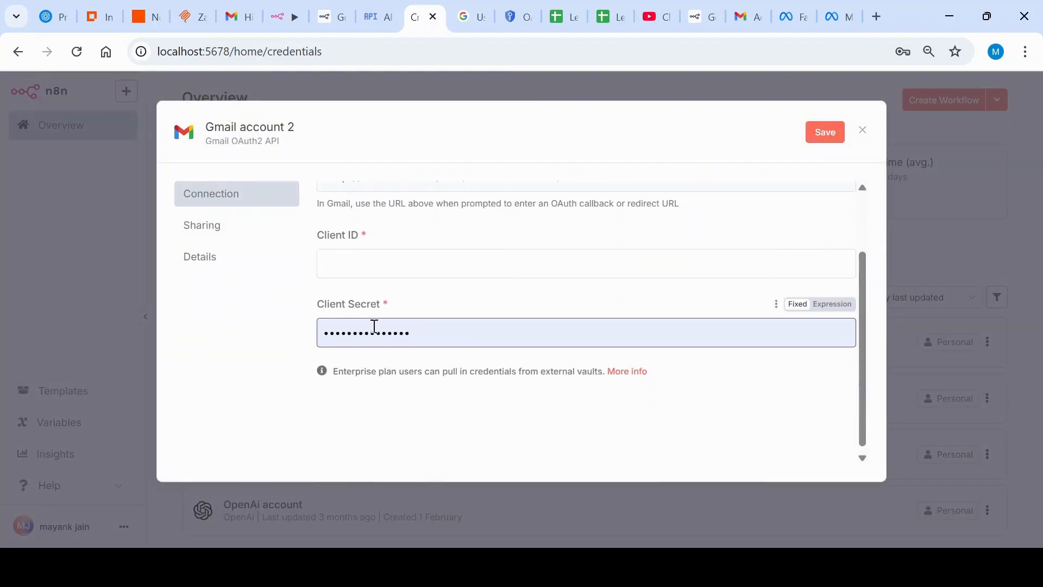
scroll(441, 358, up, 2)
scroll(441, 356, down, 2)
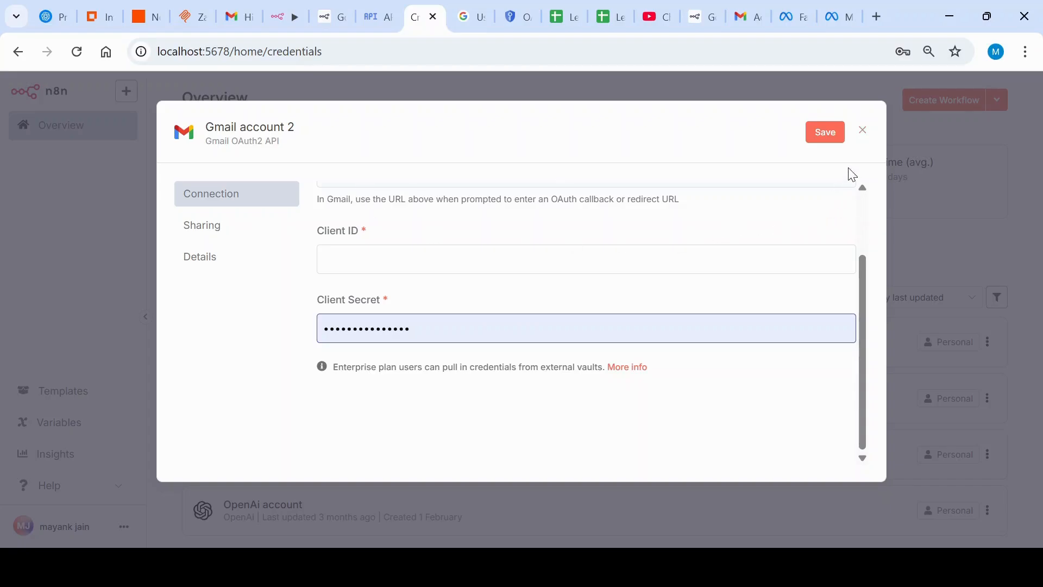
click(864, 134)
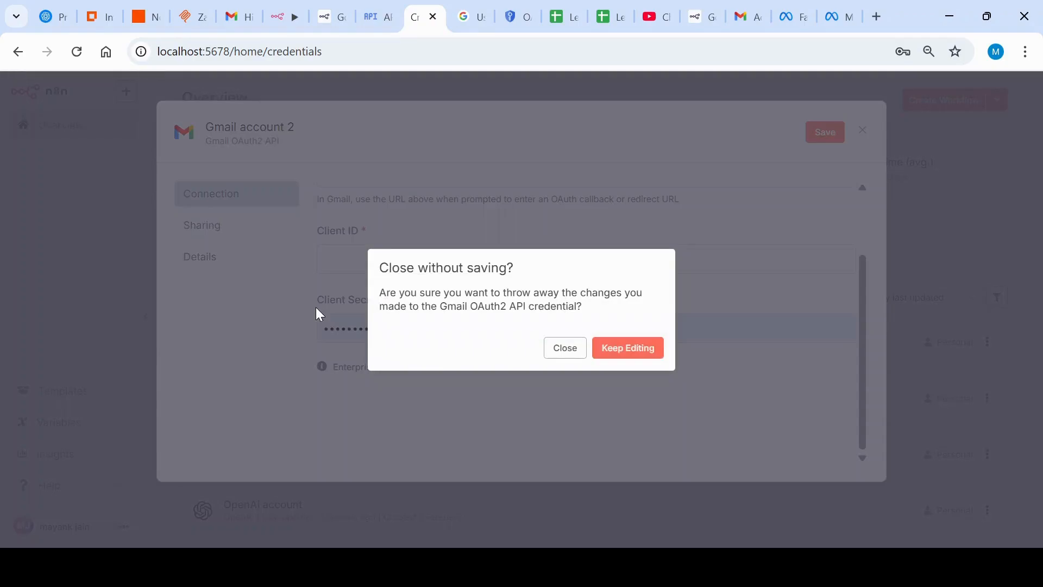
click(560, 351)
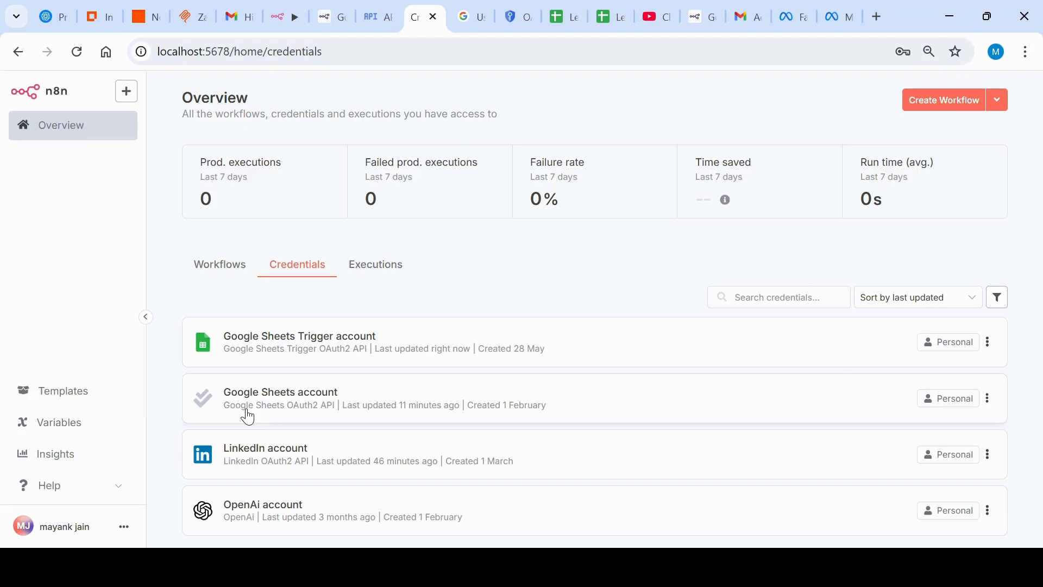
Step: Open the Google Sheets Trigger account credential, reconnect it by signing in with Google, and close it
click(279, 355)
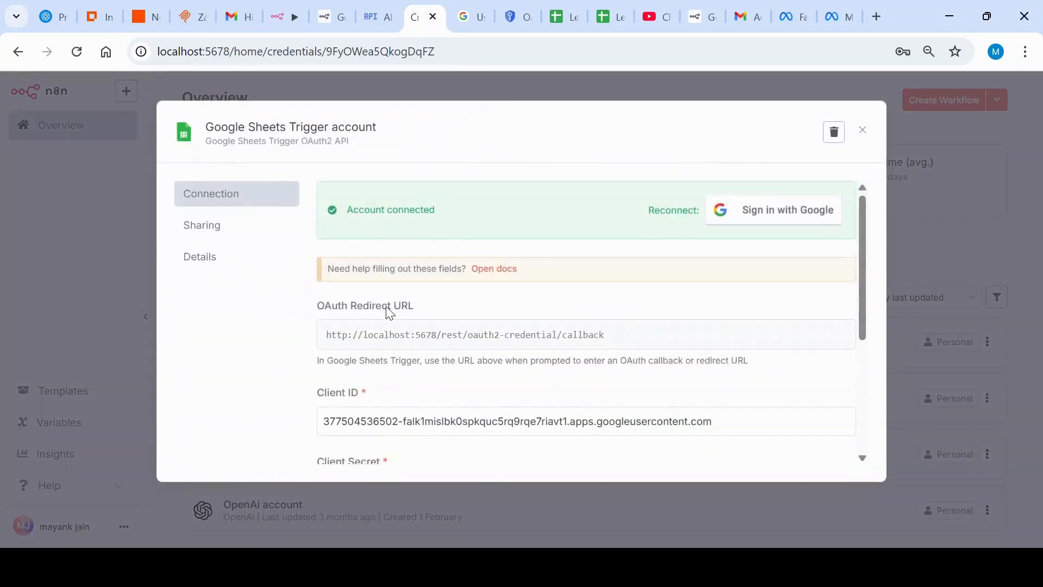
scroll(386, 308, down, 4)
scroll(461, 277, up, 4)
scroll(461, 277, down, 4)
scroll(573, 224, up, 4)
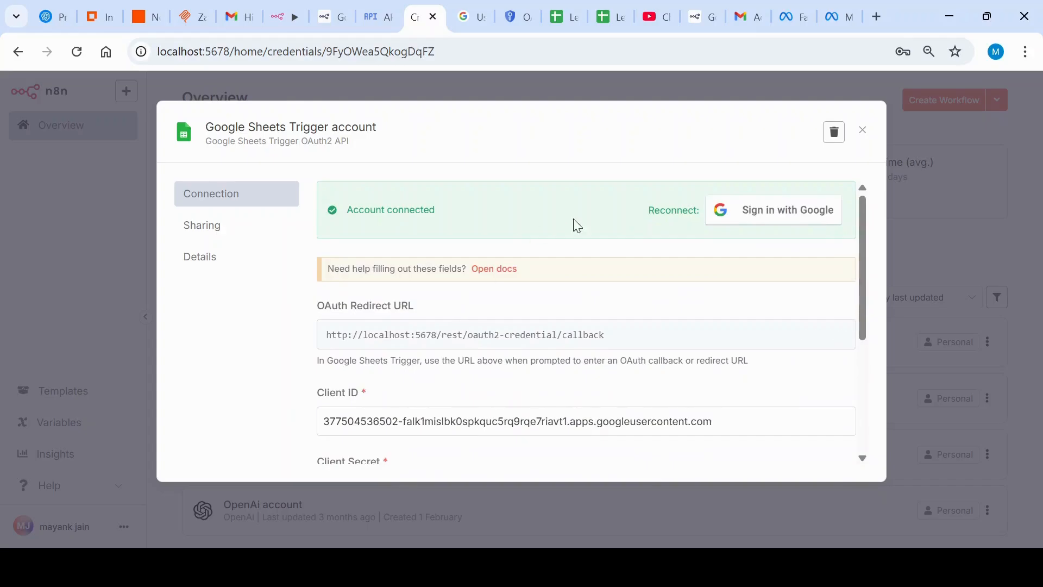
click(799, 219)
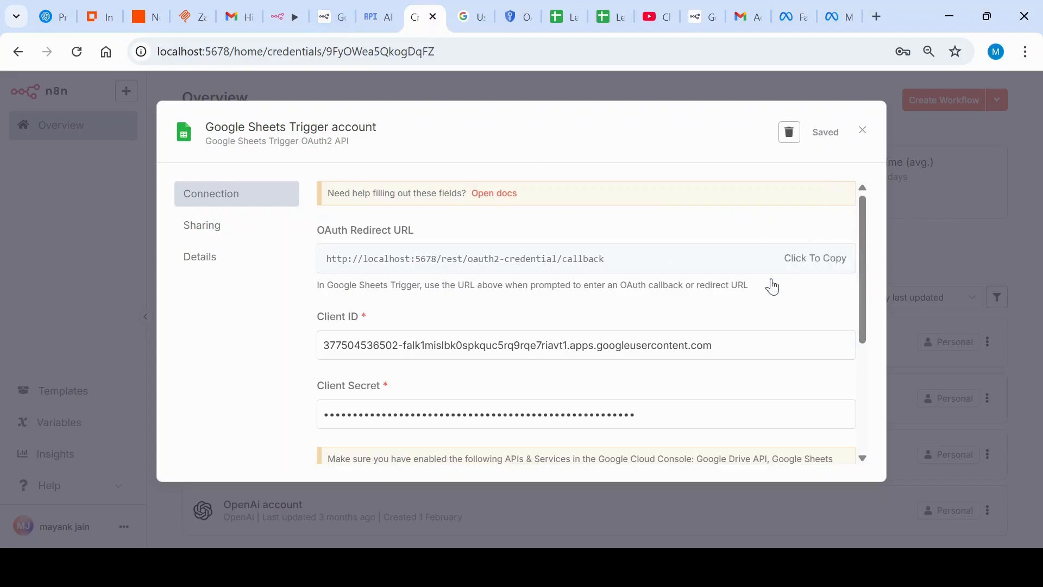
scroll(782, 281, down, 1)
scroll(782, 282, up, 1)
scroll(793, 260, down, 2)
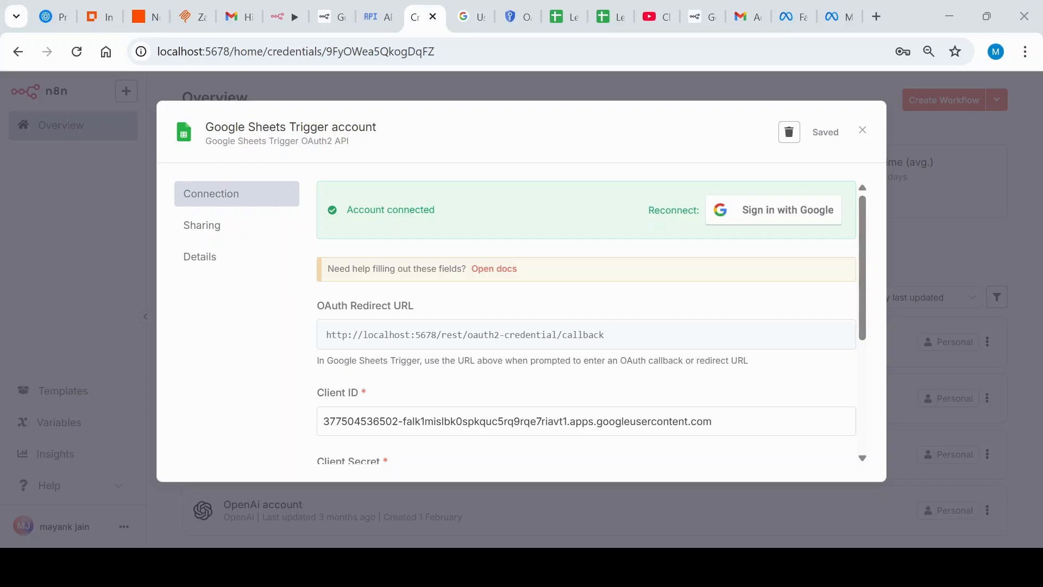
scroll(801, 312, down, 4)
scroll(800, 311, up, 4)
click(864, 131)
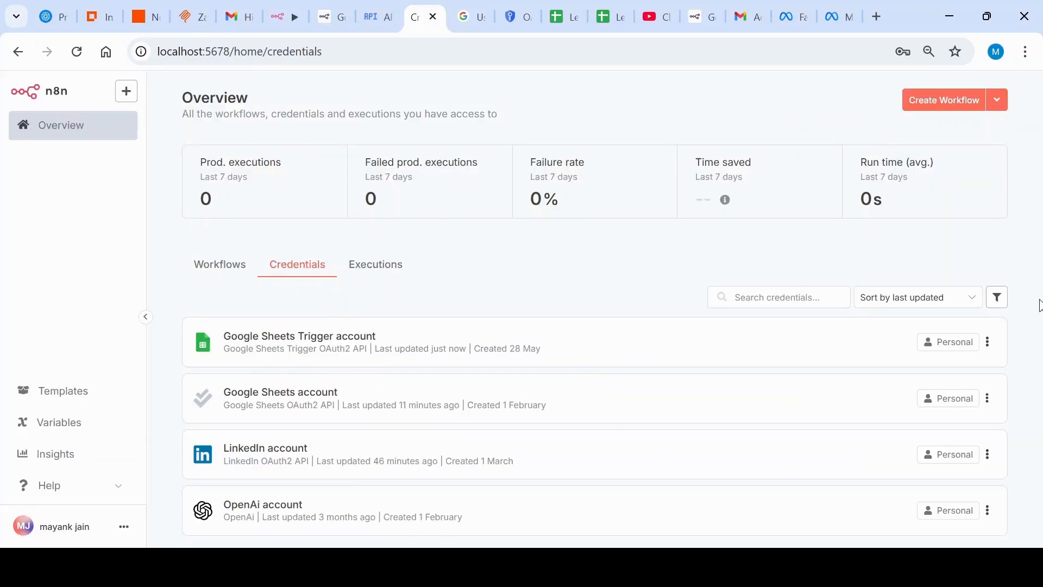
Step: Switch to the n8n workflow, choose Google Sheets Trigger account as the trigger's credential and check the available poll modes
click(274, 7)
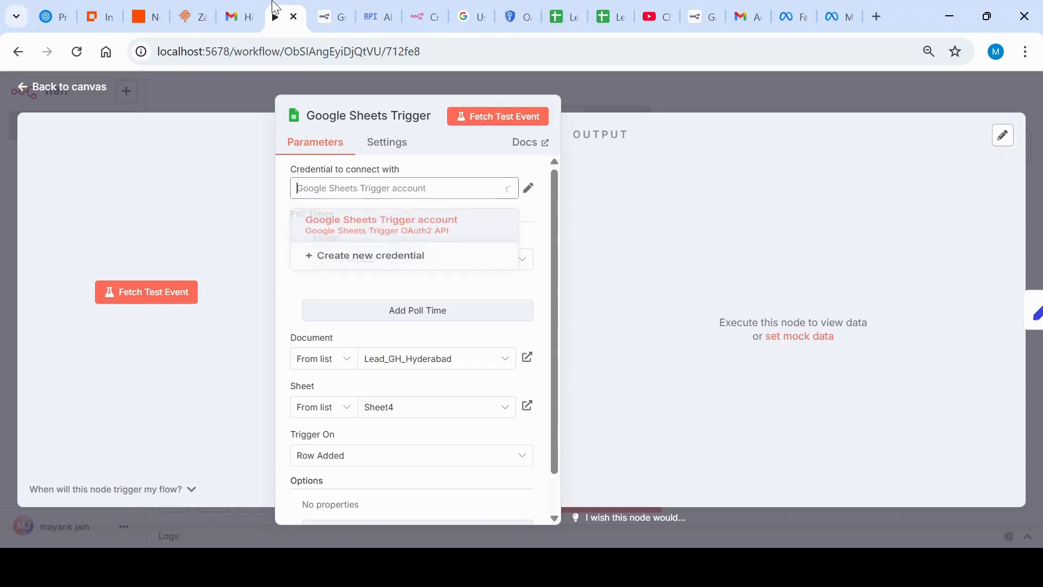
click(310, 240)
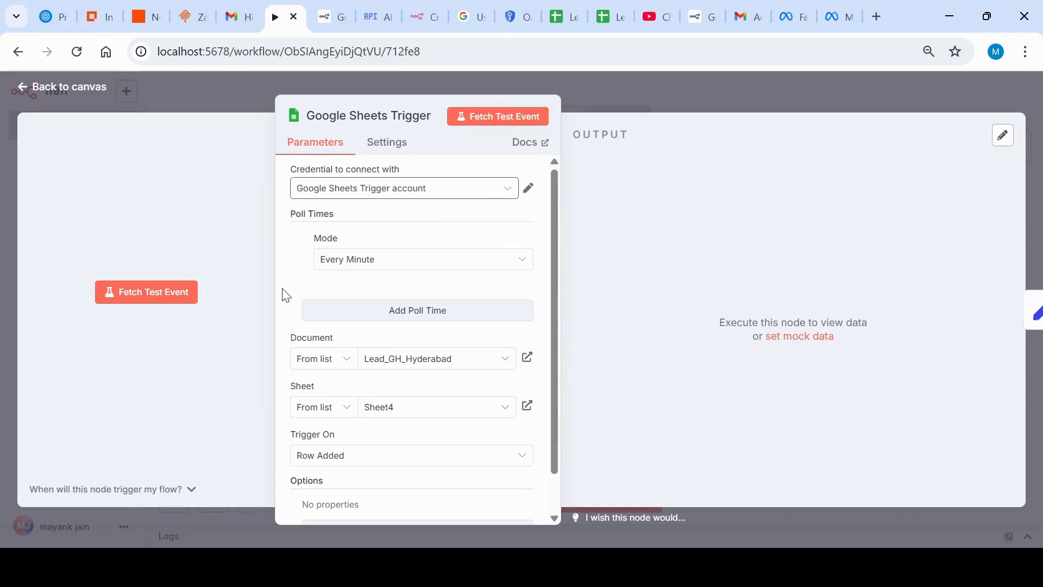
click(524, 268)
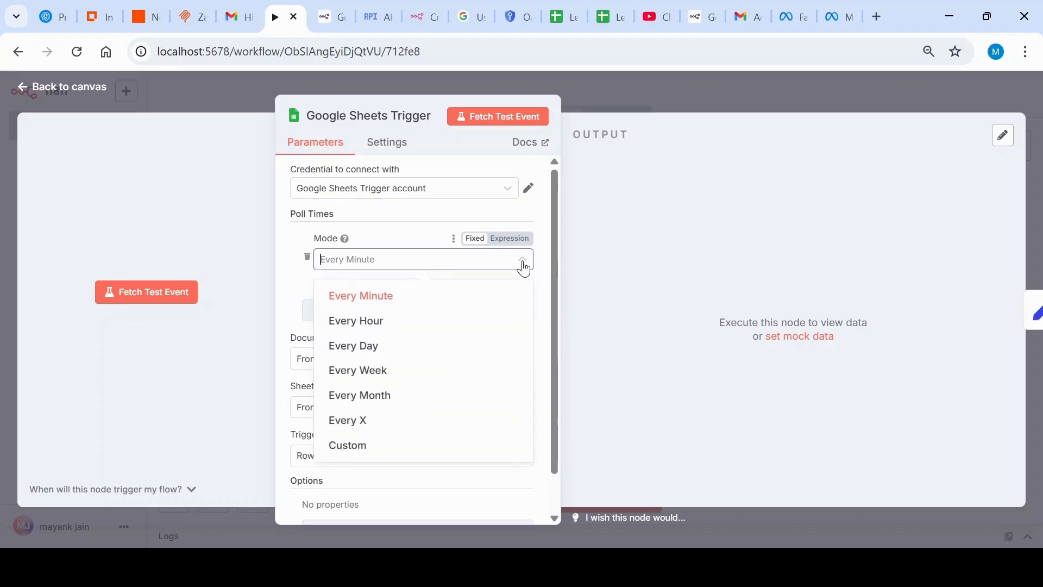
click(524, 268)
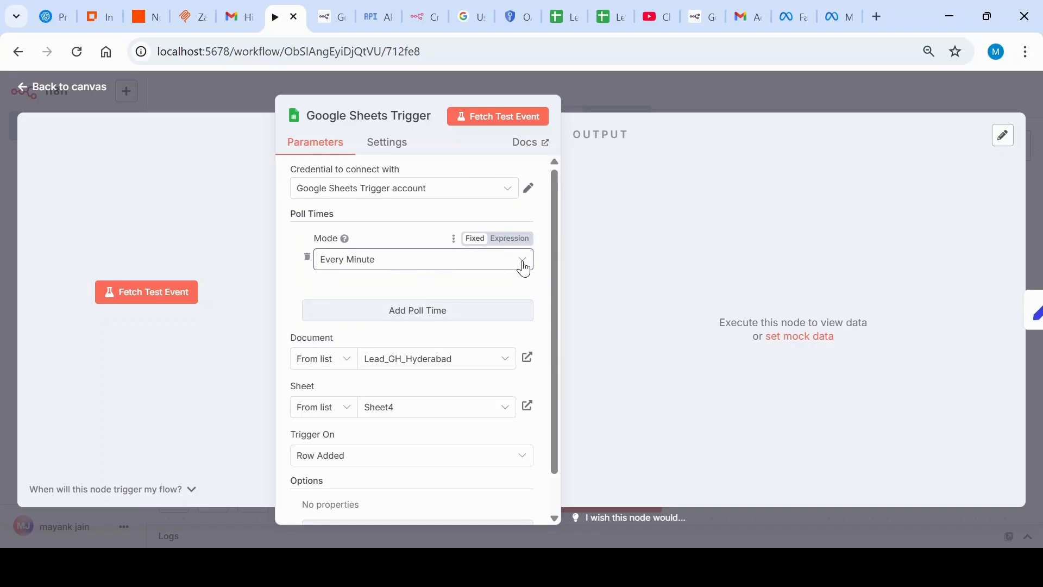
Step: Check the trigger node's document selection methods and its Trigger On options without changing them
scroll(488, 292, down, 1)
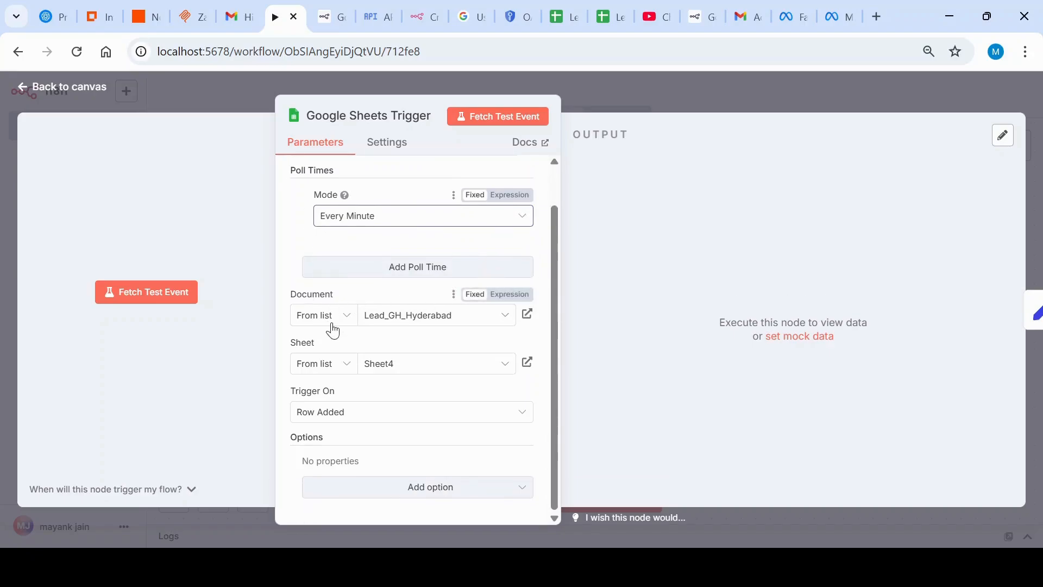
click(349, 324)
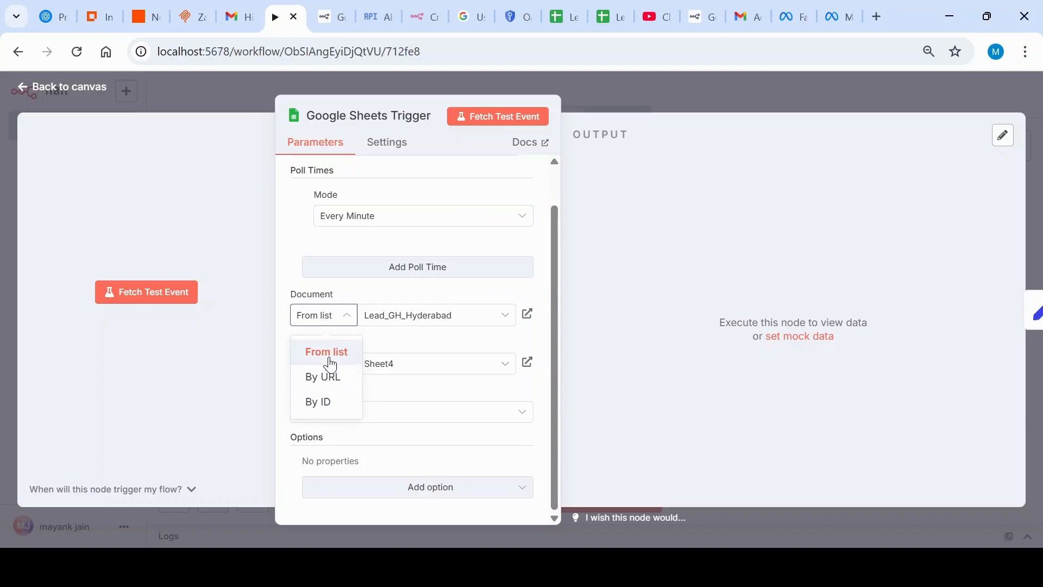
click(352, 319)
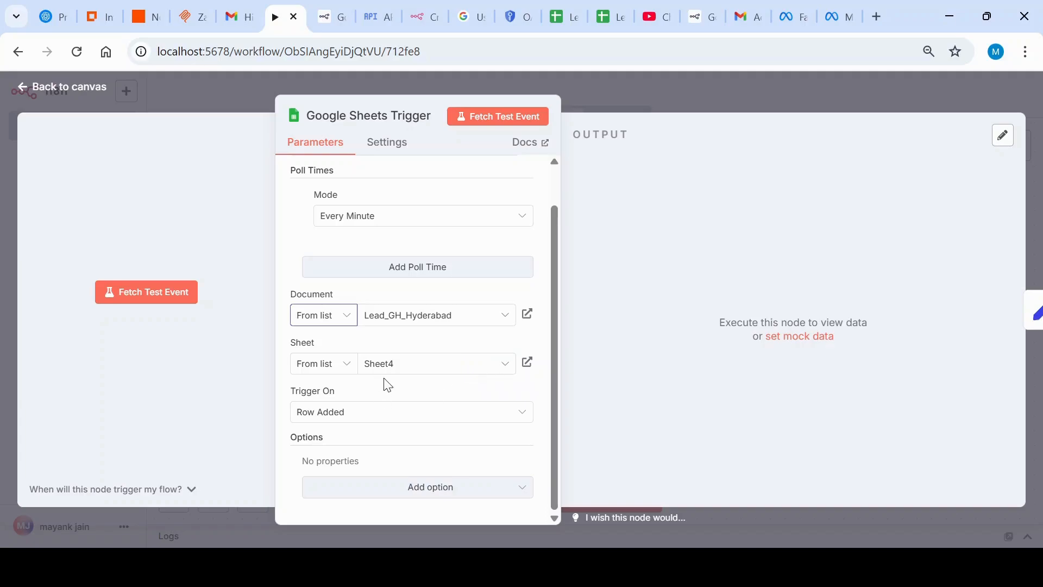
click(520, 419)
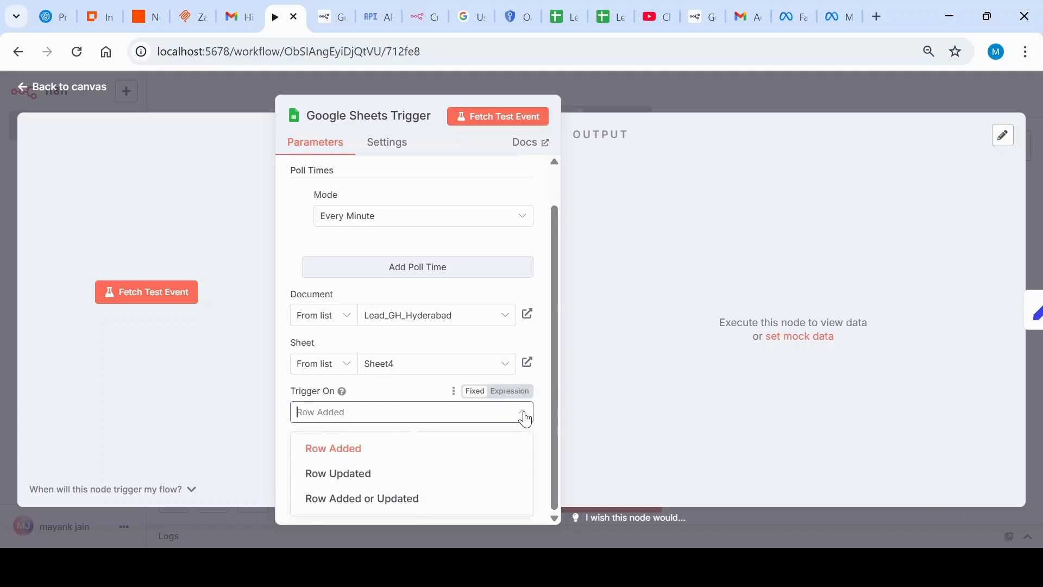
click(526, 419)
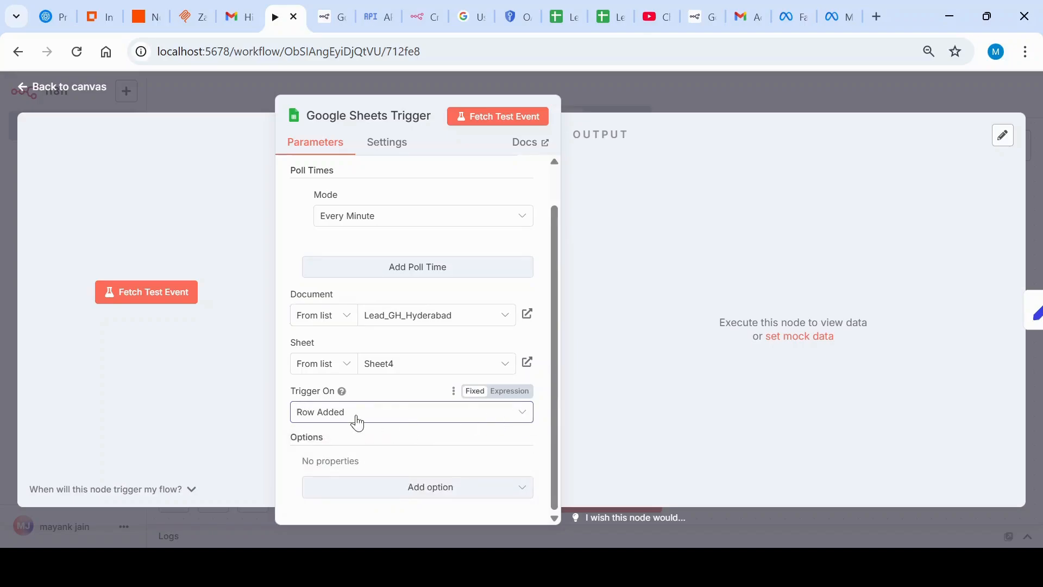
Step: Fetch a test event in the Google Sheets Trigger node and return to the workflow canvas
scroll(357, 422, up, 1)
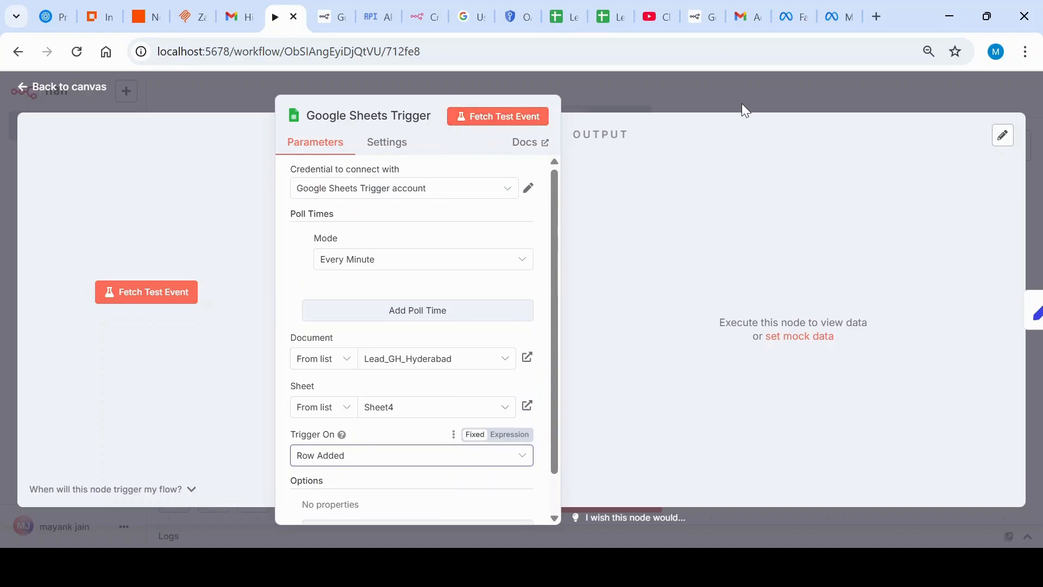
click(476, 122)
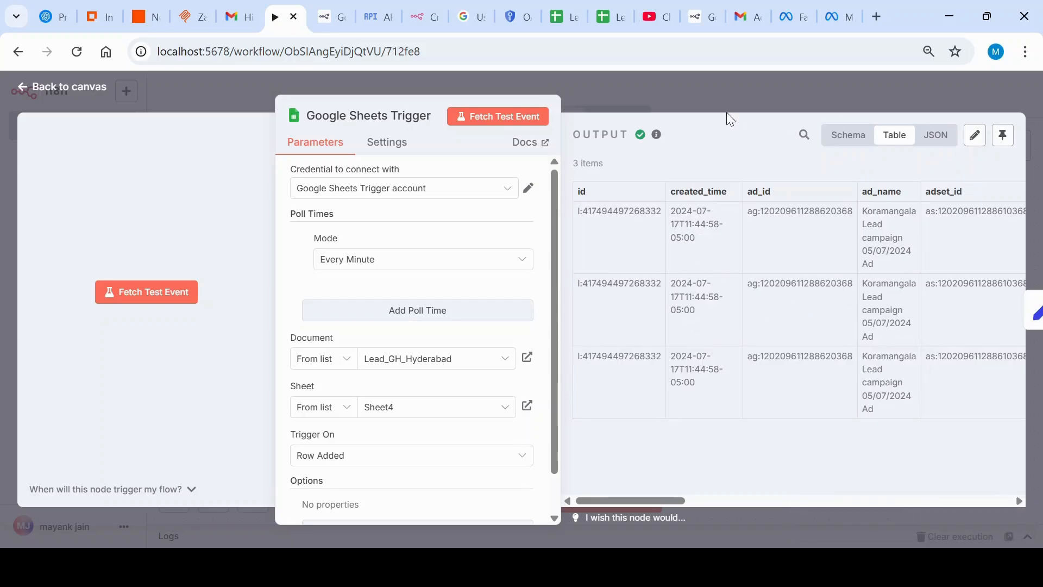
click(725, 97)
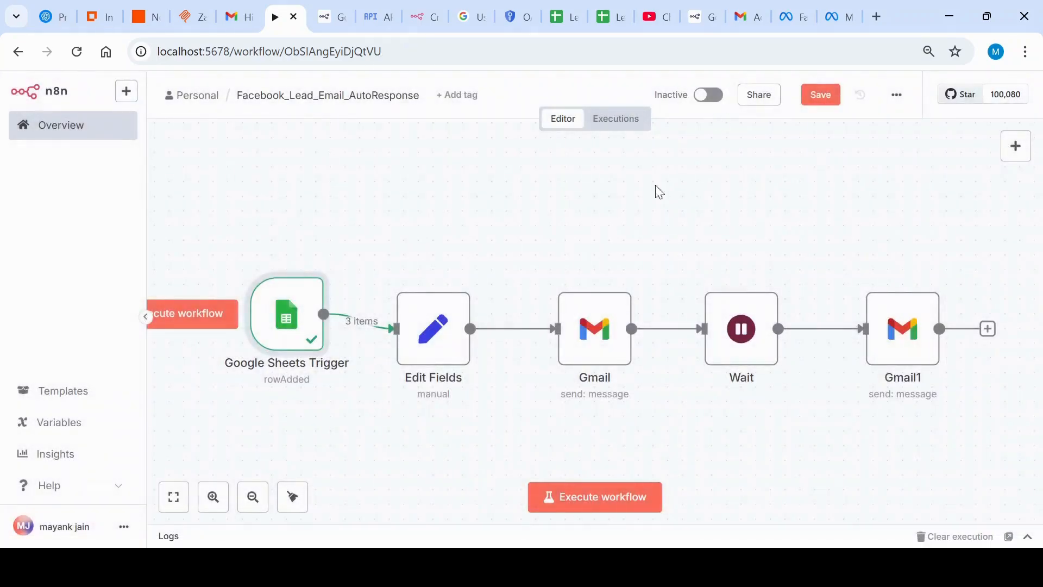
Step: Open the Edit Fields node and examine its incoming lead fields and the mappings for full_name, email and phone_number
click(435, 337)
double_click(435, 337)
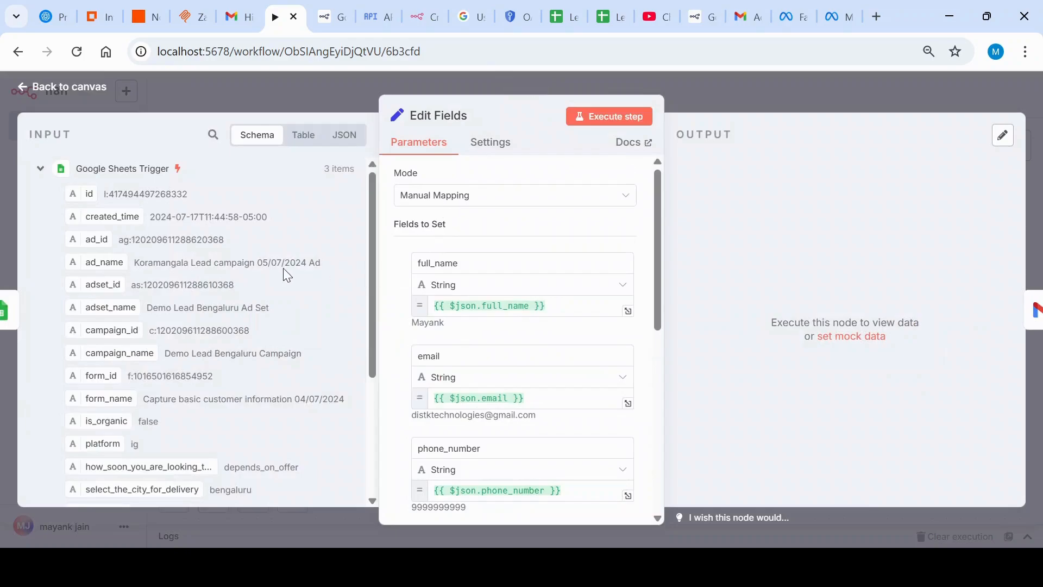
scroll(283, 268, down, 3)
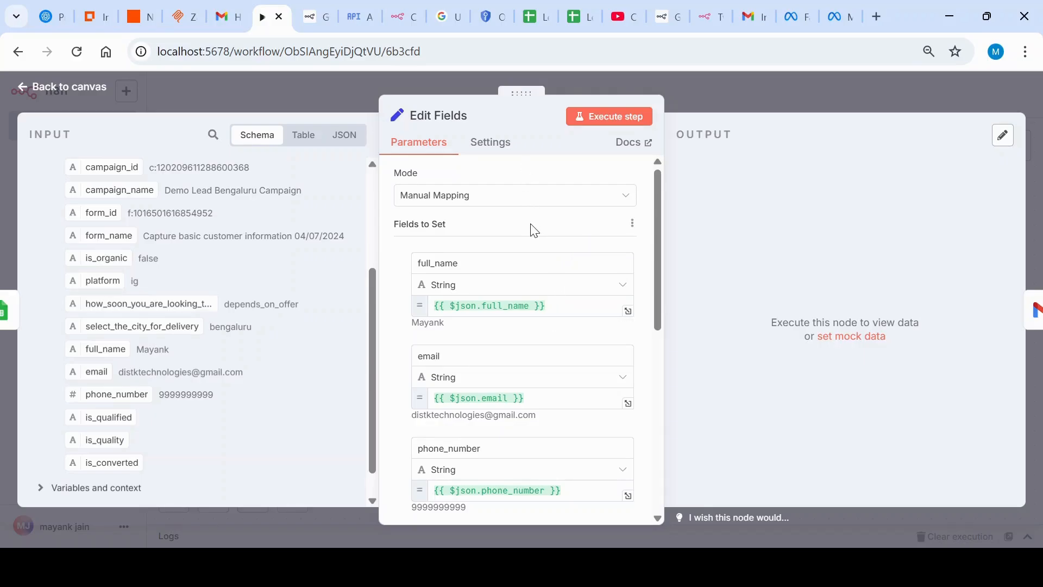
scroll(535, 231, down, 2)
scroll(454, 274, up, 2)
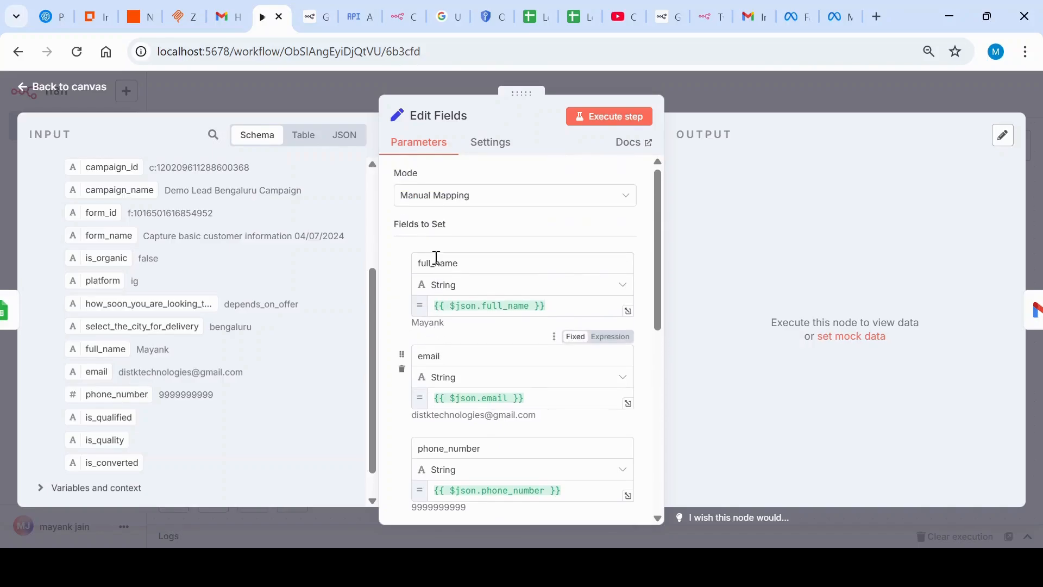
scroll(119, 280, down, 1)
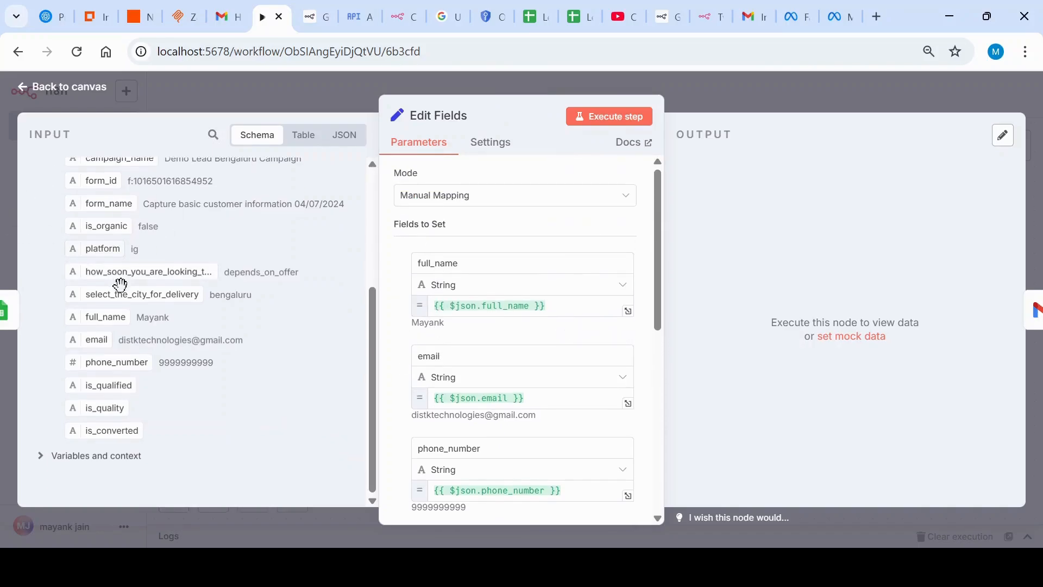
scroll(108, 321, up, 5)
scroll(109, 319, down, 3)
mouse_move(84, 315)
mouse_down()
mouse_move(519, 283)
mouse_move(163, 304)
mouse_move(79, 321)
mouse_up()
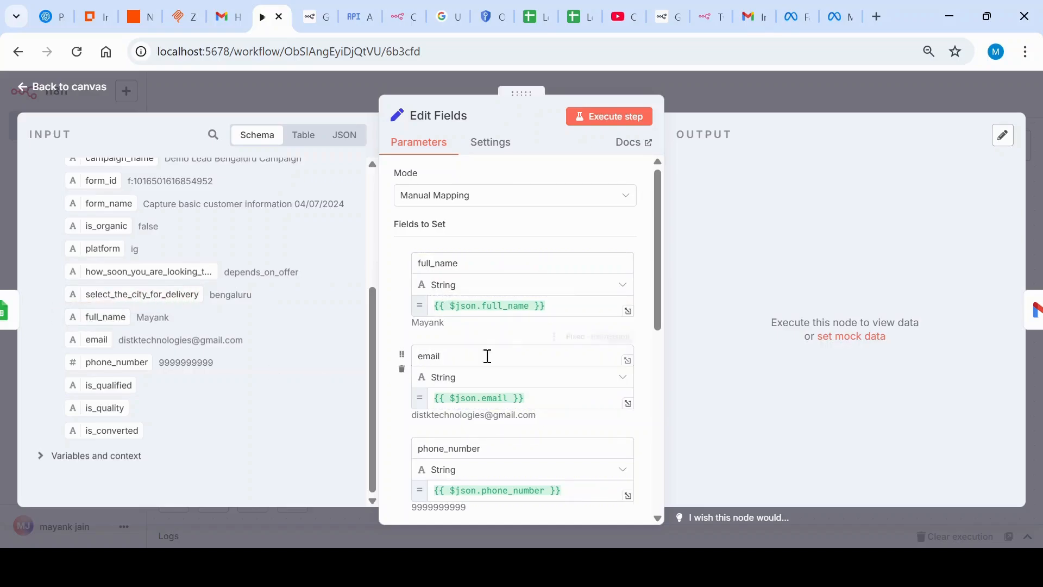
Step: Add the is_qualified input as a new field to set in the Edit Fields node, then delete that field
scroll(475, 371, down, 7)
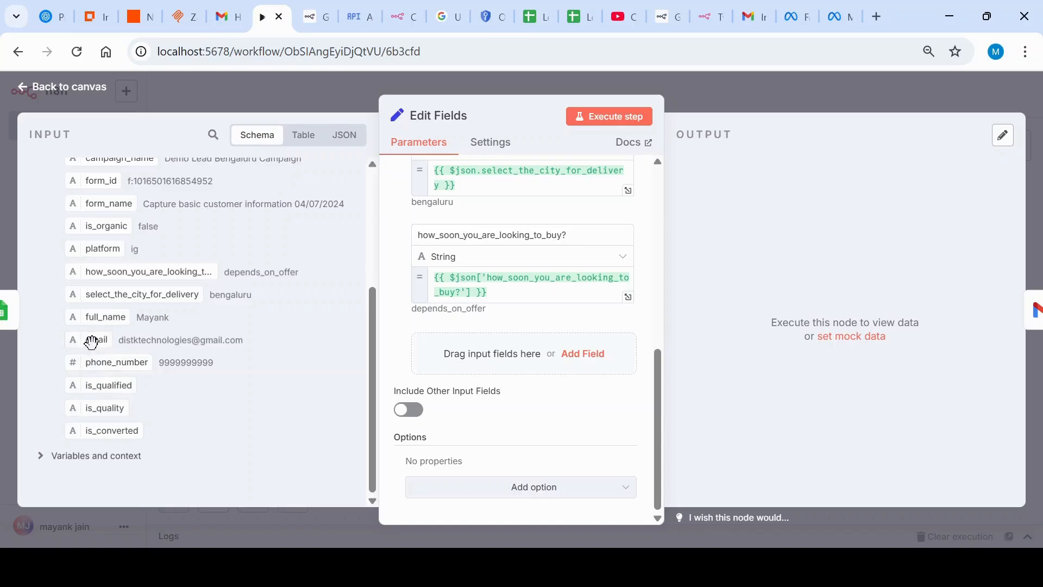
drag(92, 387, 531, 353)
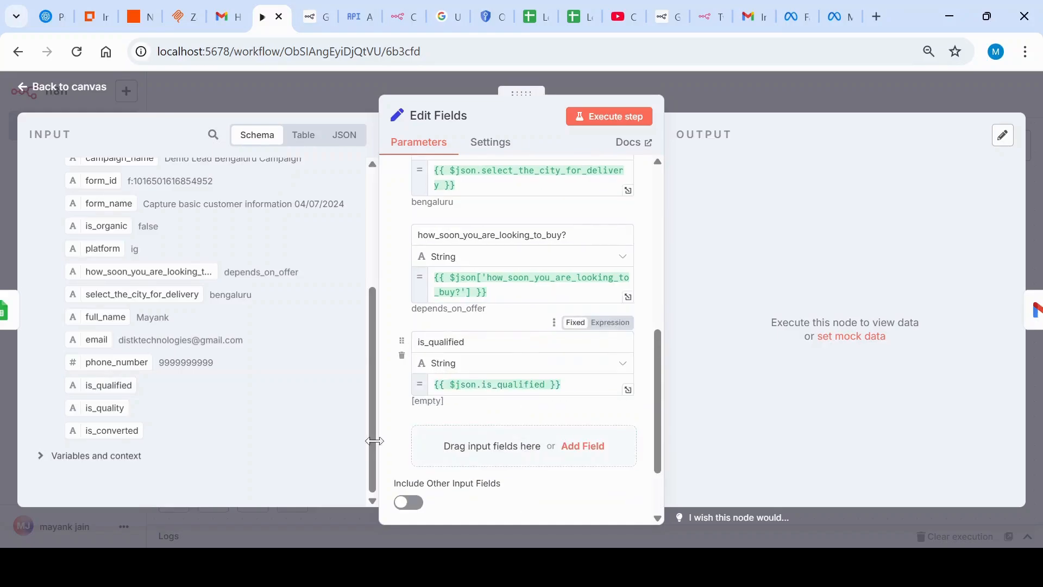
click(402, 357)
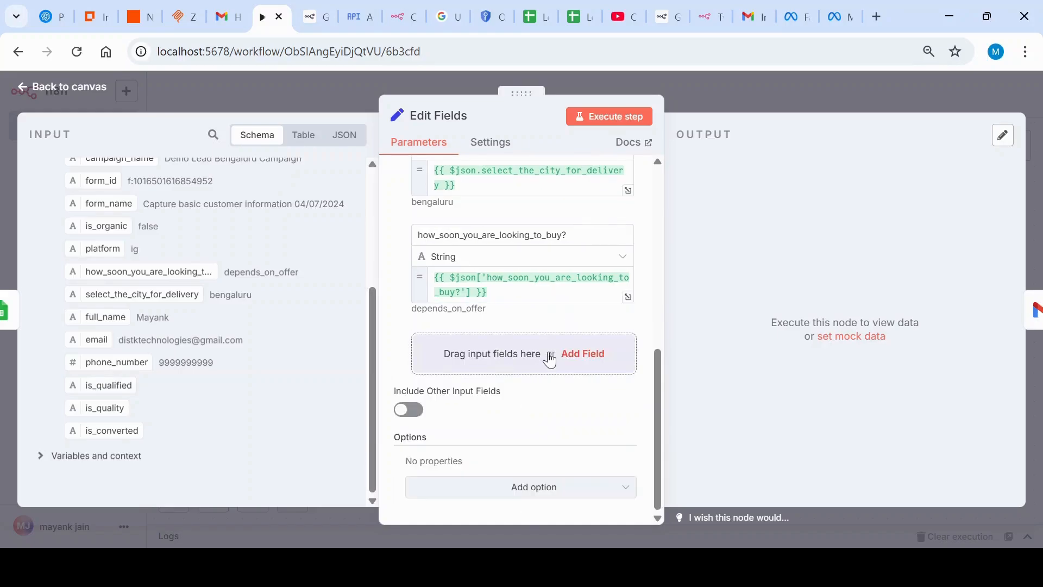
Step: Execute the Edit Fields step, look over its output table and return to the workflow canvas
scroll(549, 357, up, 10)
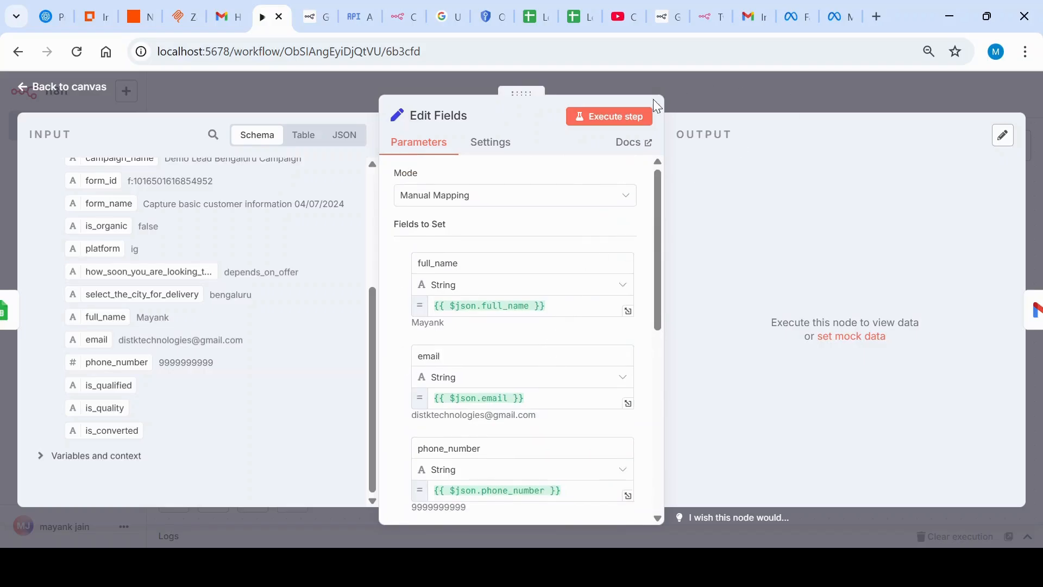
click(629, 128)
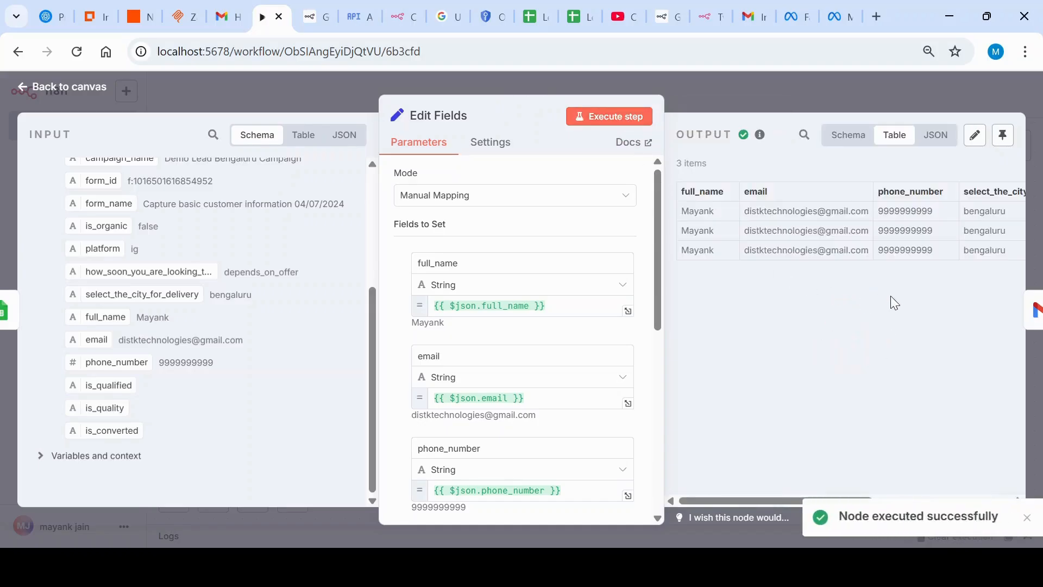
mouse_move(706, 501)
mouse_down()
mouse_move(931, 497)
mouse_move(697, 494)
mouse_up()
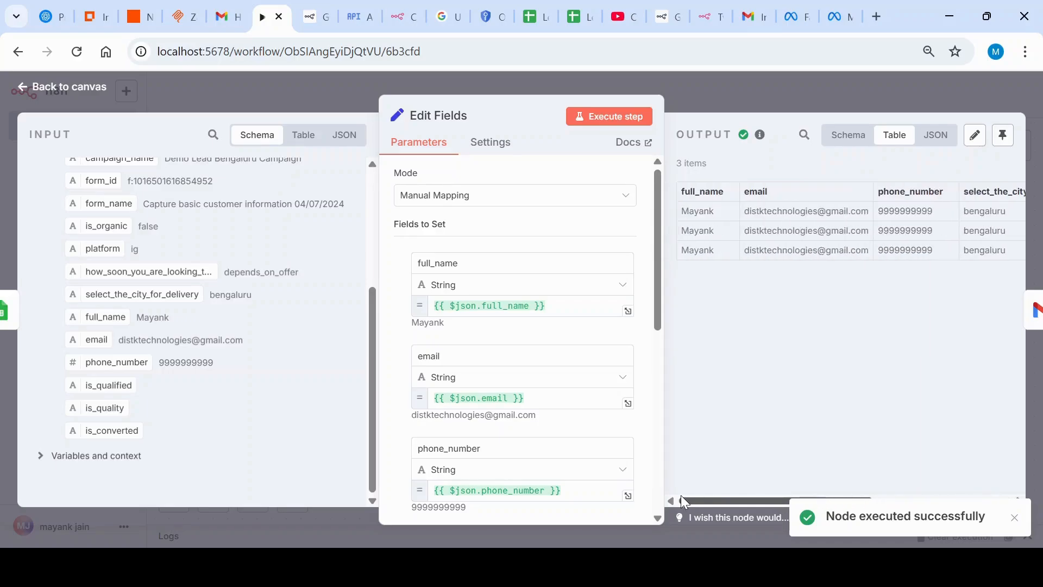
click(911, 100)
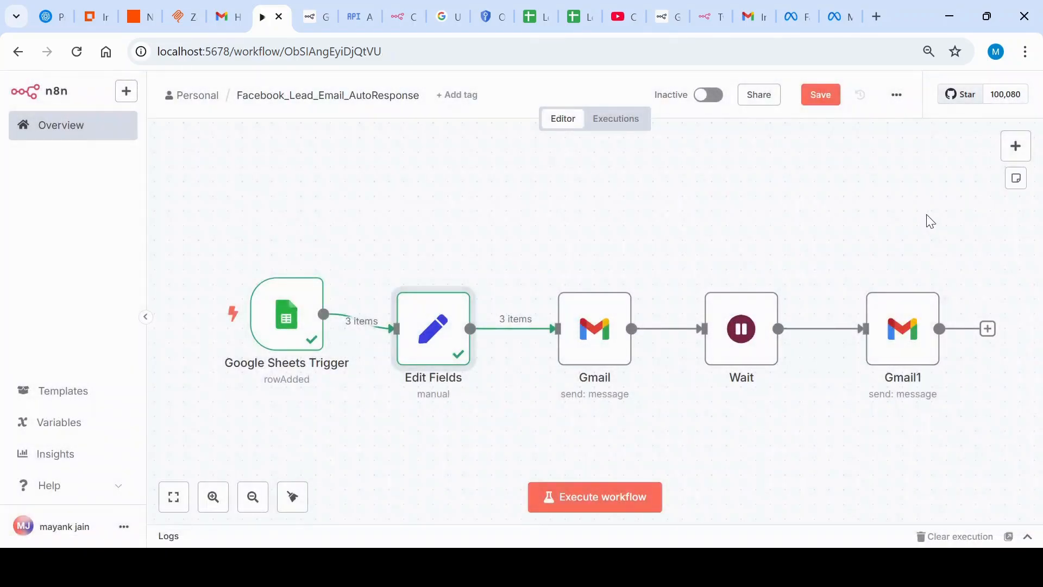
Step: Open the first Gmail node and show the credentials available for it
click(607, 362)
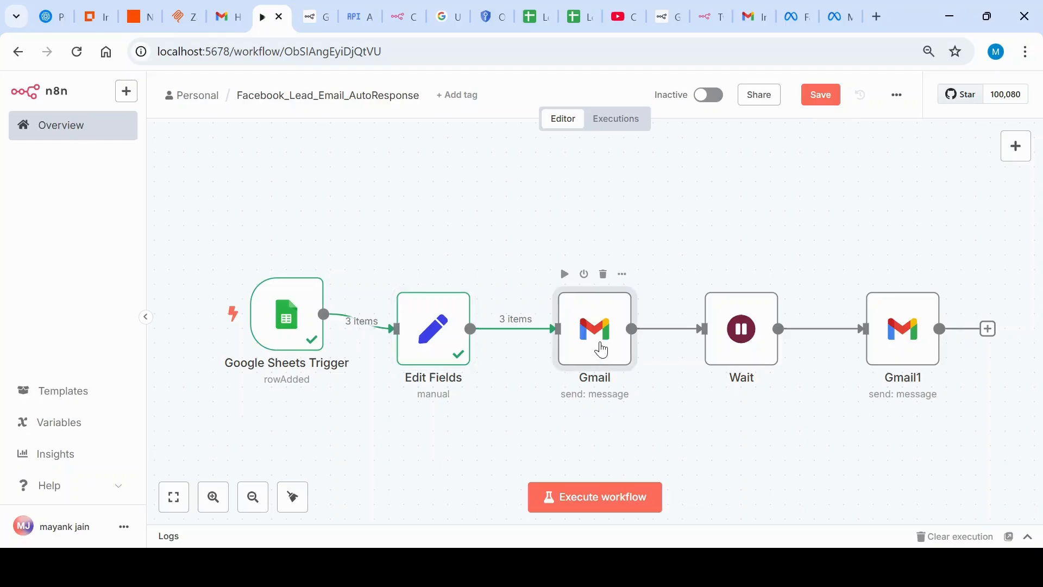
double_click(602, 350)
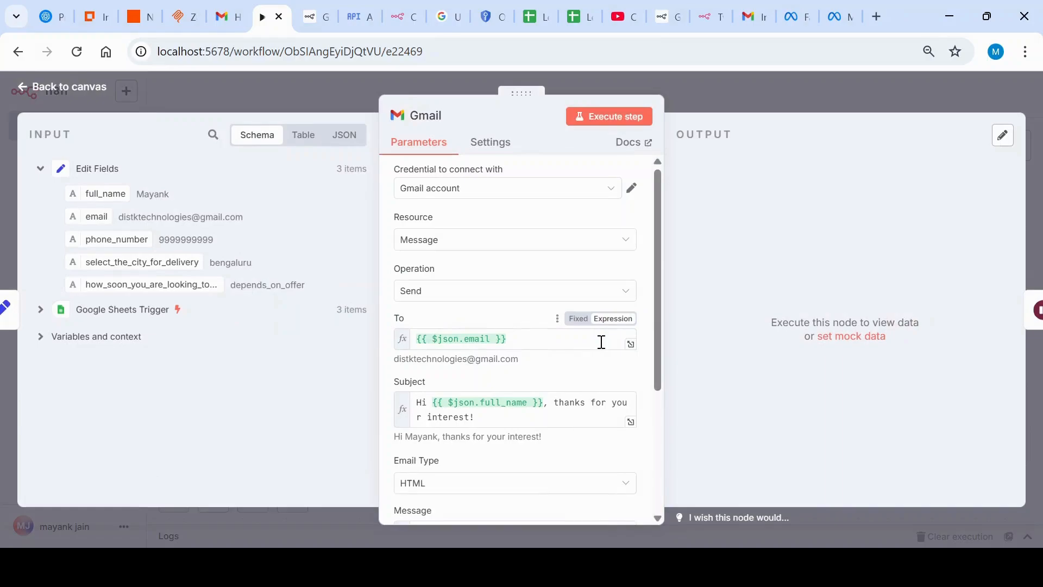
click(609, 191)
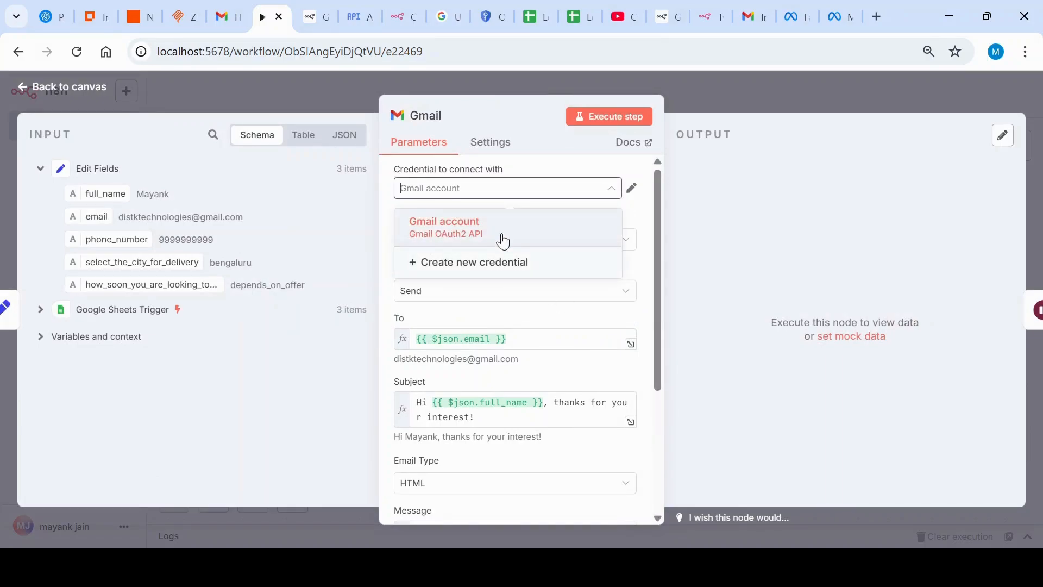
Step: Switch to the n8n docs page on Google OAuth2 single service, then to the Google Cloud project's credentials
click(325, 9)
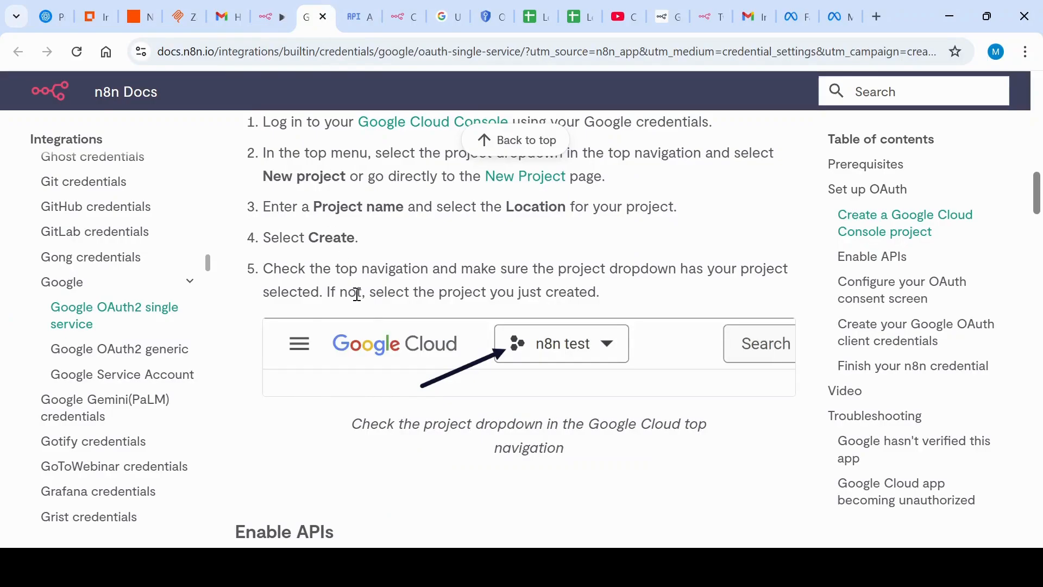
scroll(356, 292, up, 10)
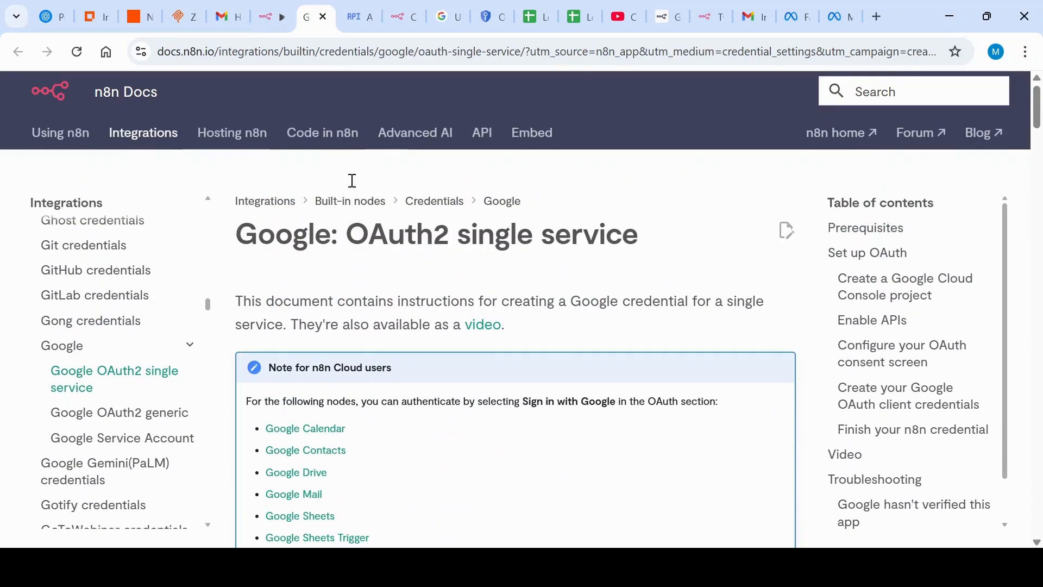
click(363, 12)
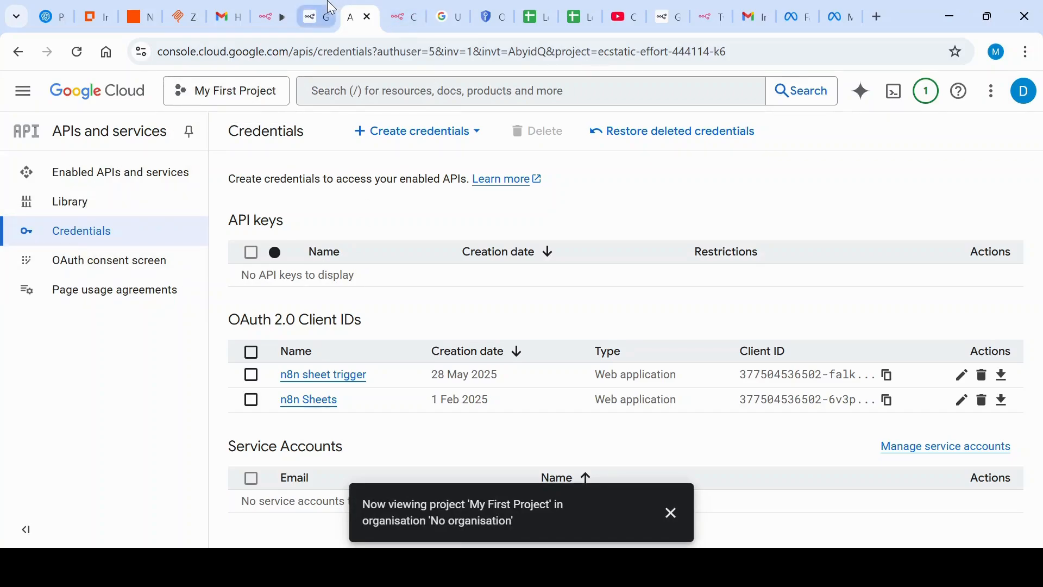
Step: Switch back to the n8n Gmail node and check its resource and operation choices, keeping Message and Send
click(278, 8)
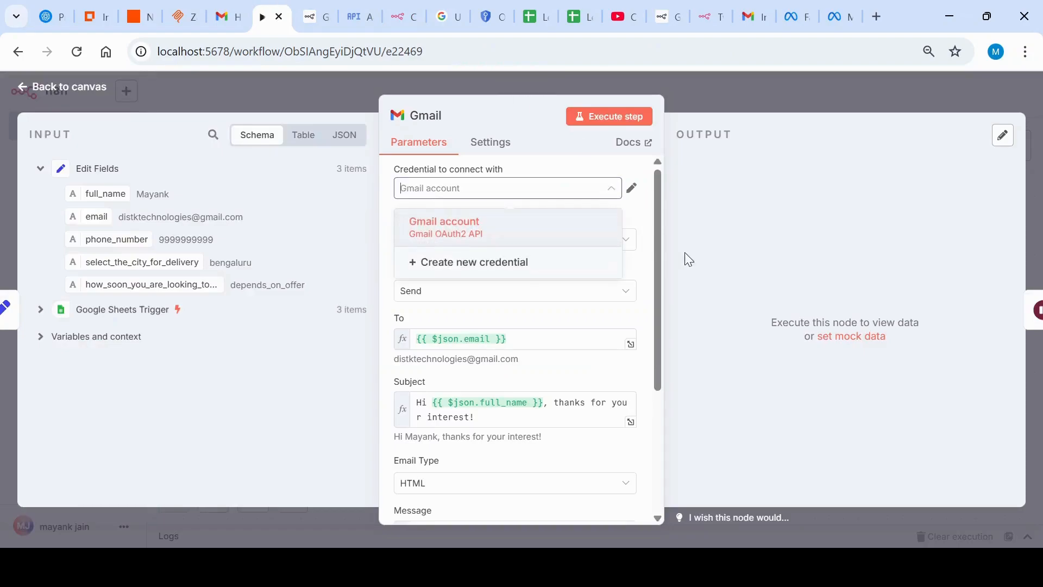
click(384, 265)
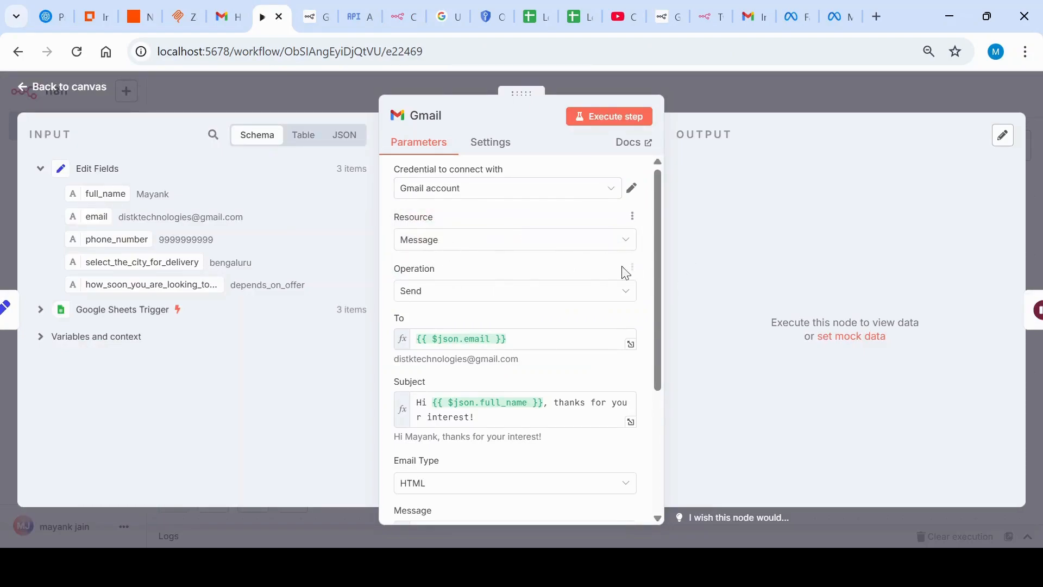
click(624, 250)
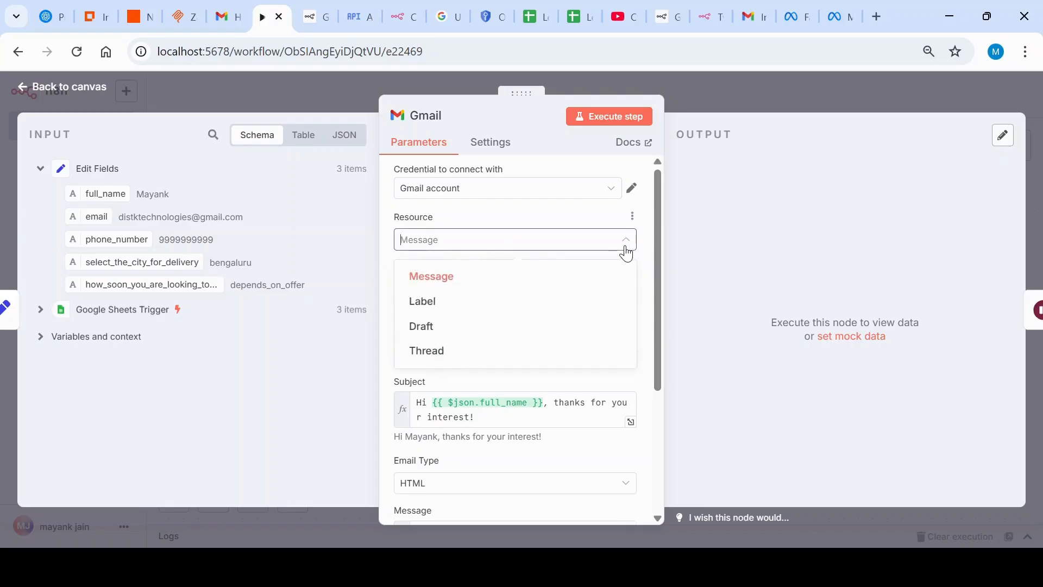
click(530, 277)
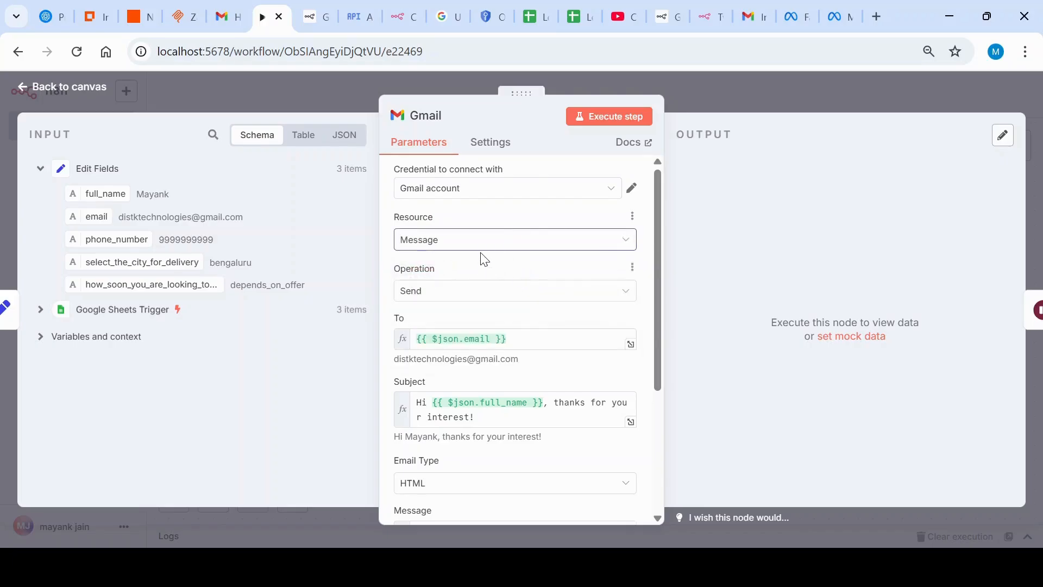
click(626, 297)
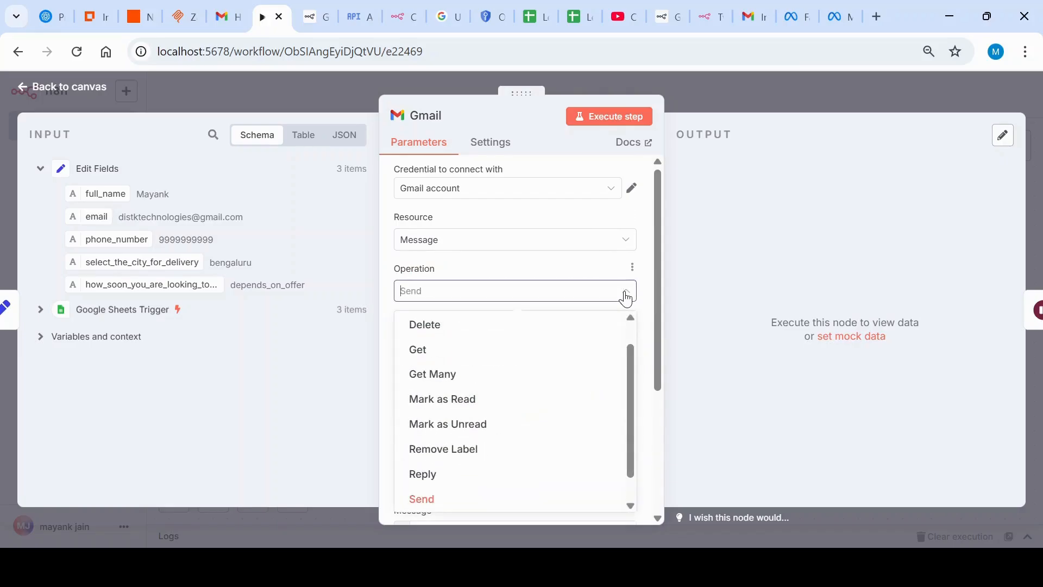
click(625, 296)
Step: Review the Gmail node's recipient, subject, email type and HTML message expressions against the Edit Fields inputs
scroll(484, 305, down, 2)
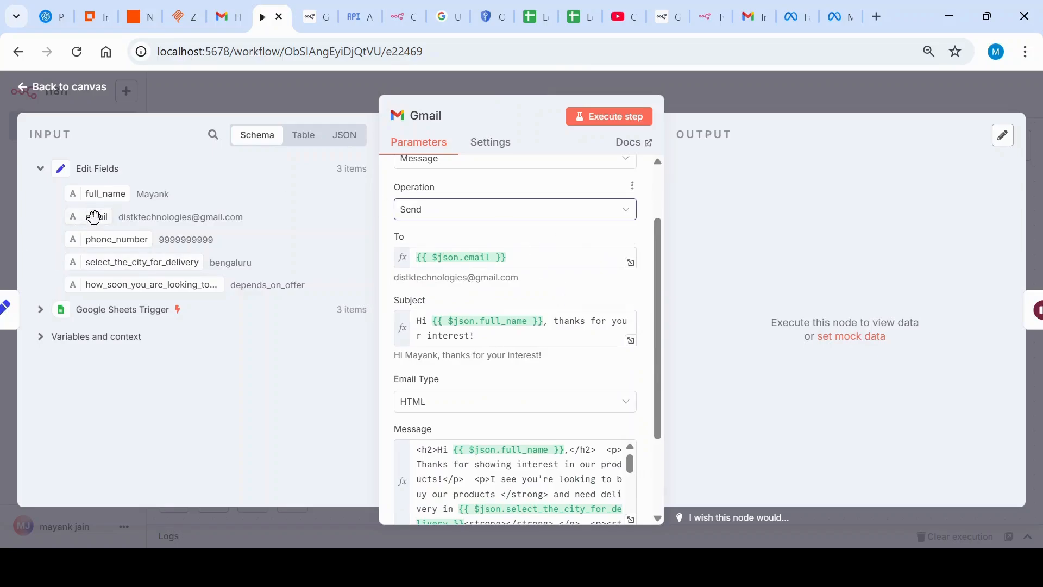
drag(94, 218, 131, 228)
scroll(538, 326, down, 3)
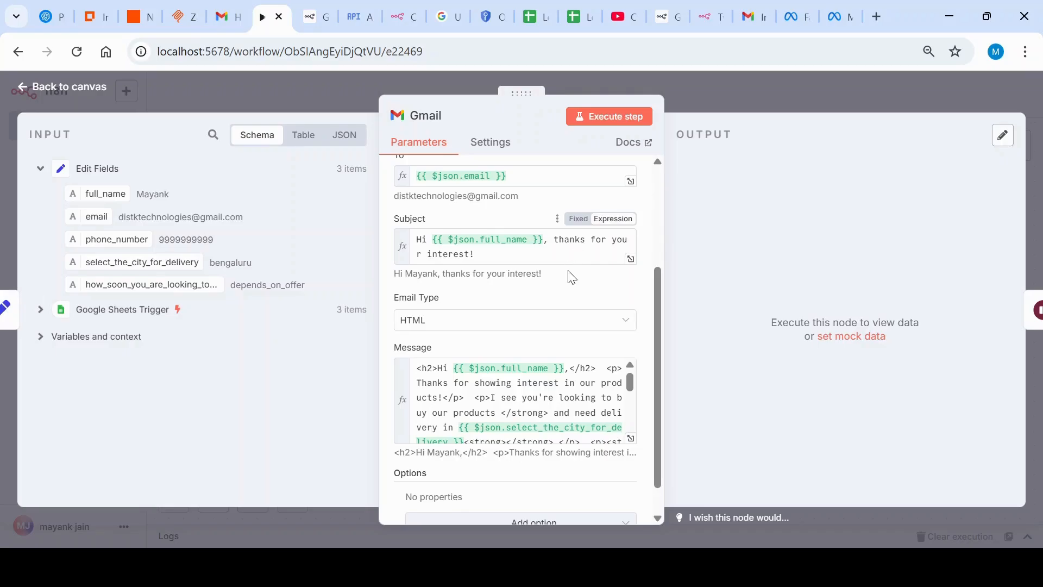
scroll(570, 278, down, 1)
scroll(469, 372, down, 5)
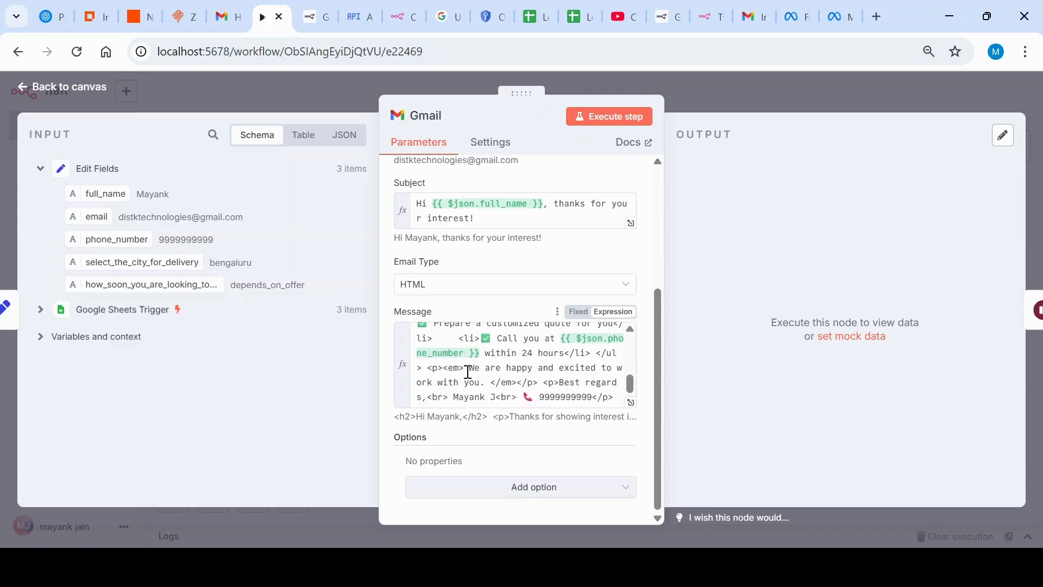
scroll(468, 372, up, 5)
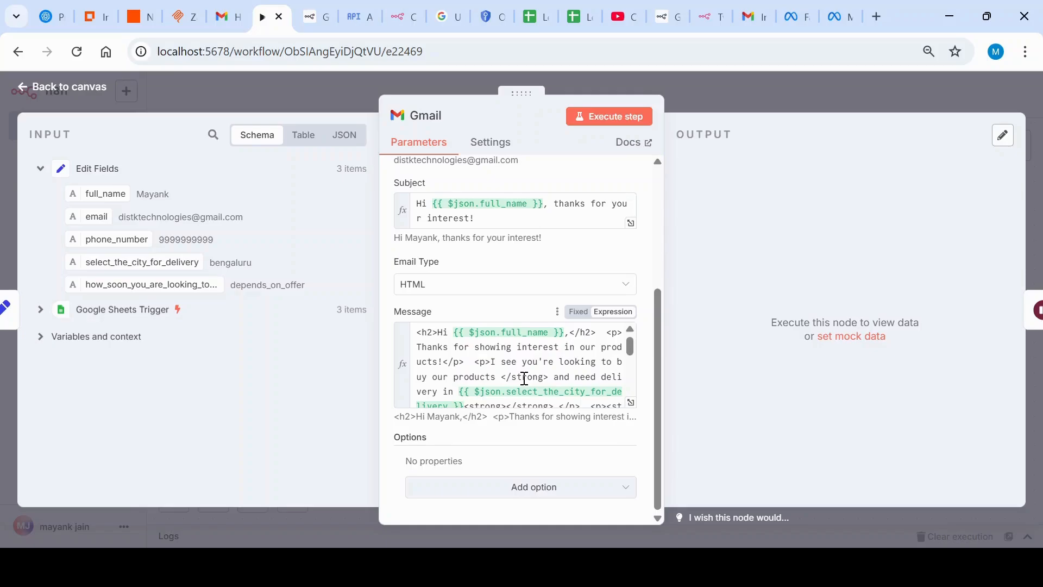
scroll(572, 387, down, 5)
scroll(572, 386, up, 5)
scroll(610, 366, down, 5)
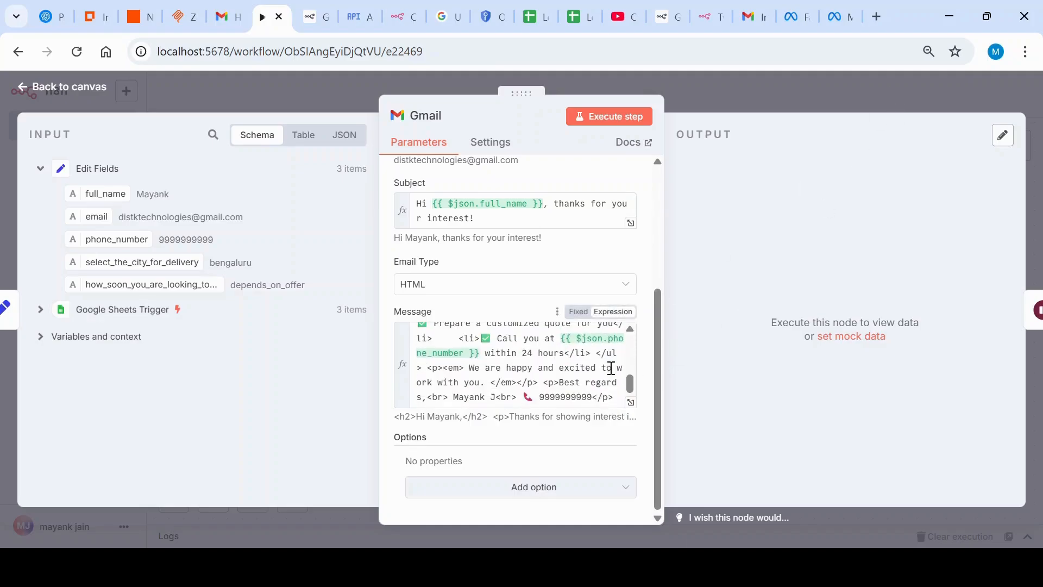
Step: Add the Append n8n Attribution option to the first Gmail node, turn it off and return to the canvas
click(620, 487)
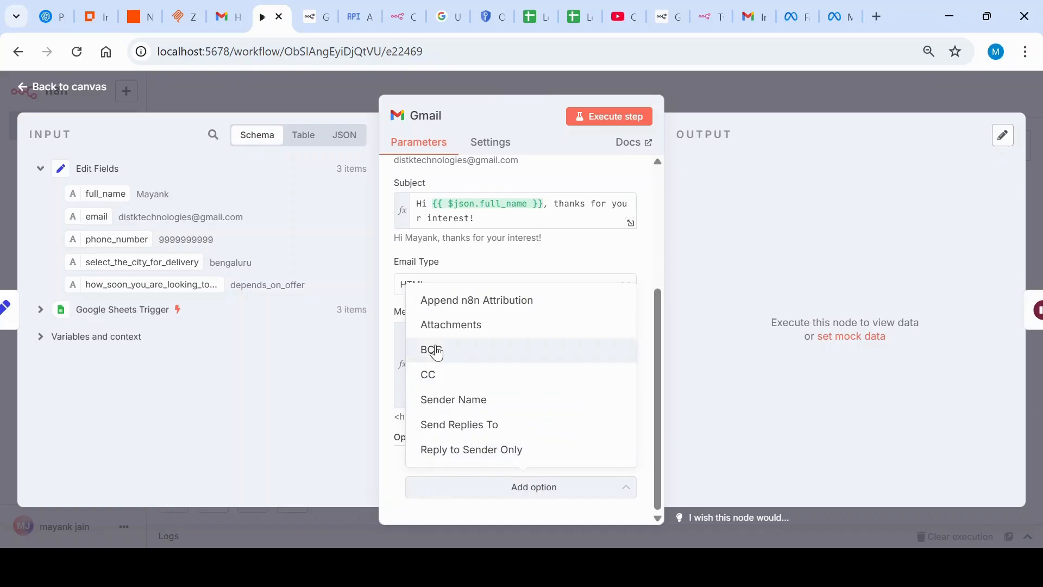
click(444, 311)
scroll(560, 418, down, 1)
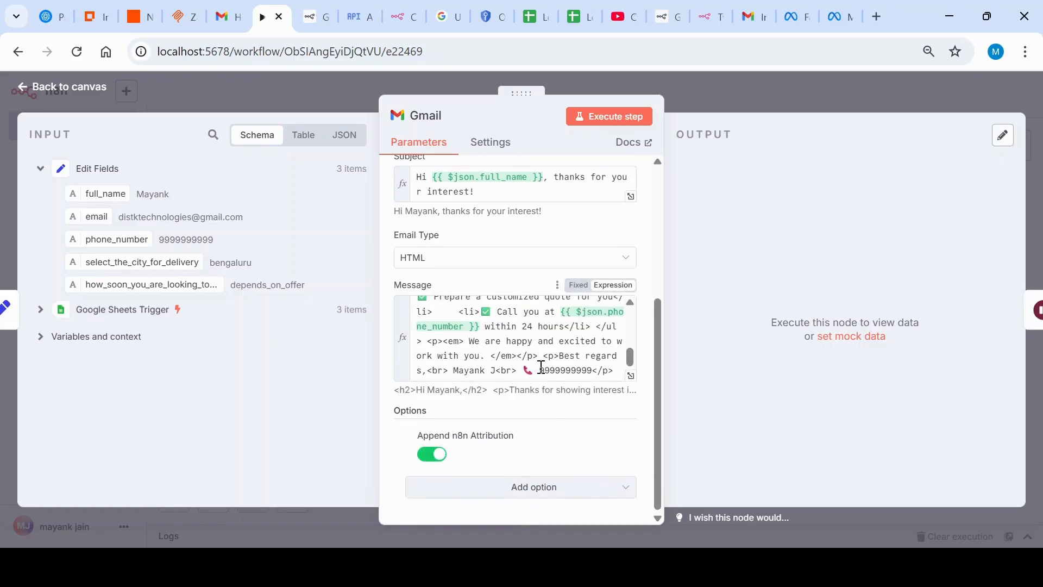
click(439, 456)
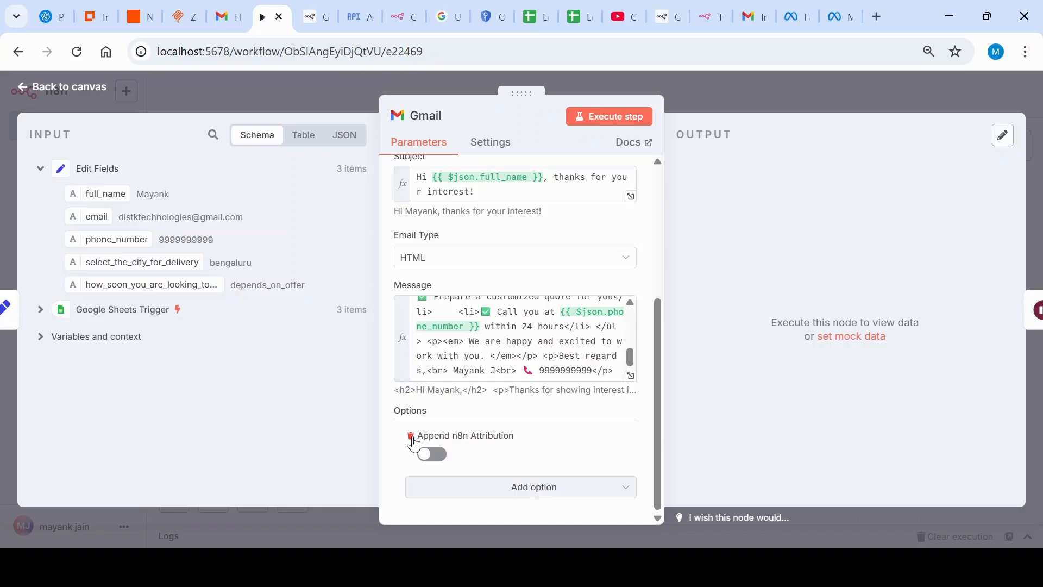
scroll(551, 326, up, 5)
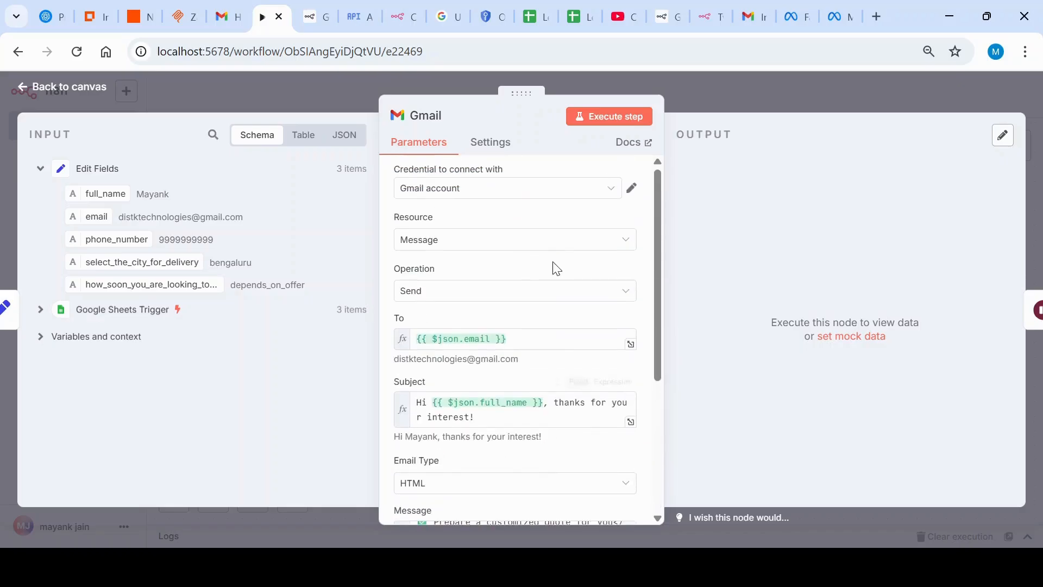
click(781, 96)
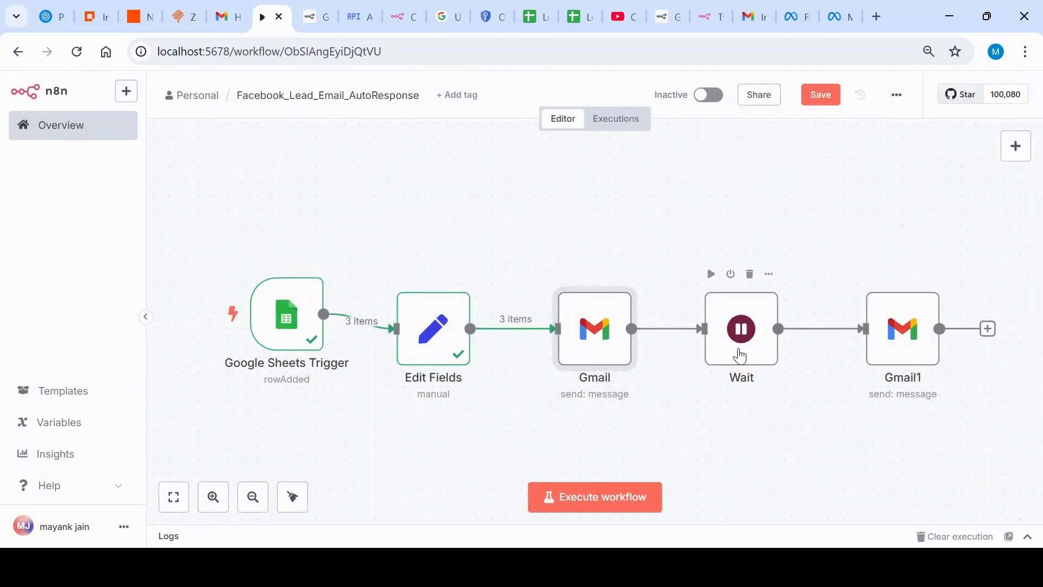
Step: Open the Wait node, check its wait amount and available time units, and return to the canvas
double_click(741, 356)
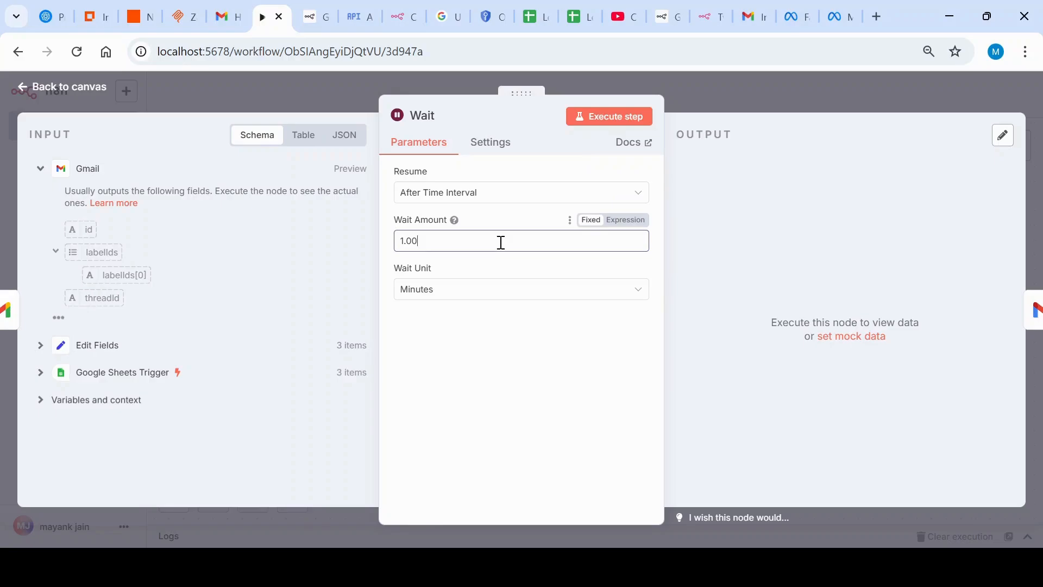
click(616, 298)
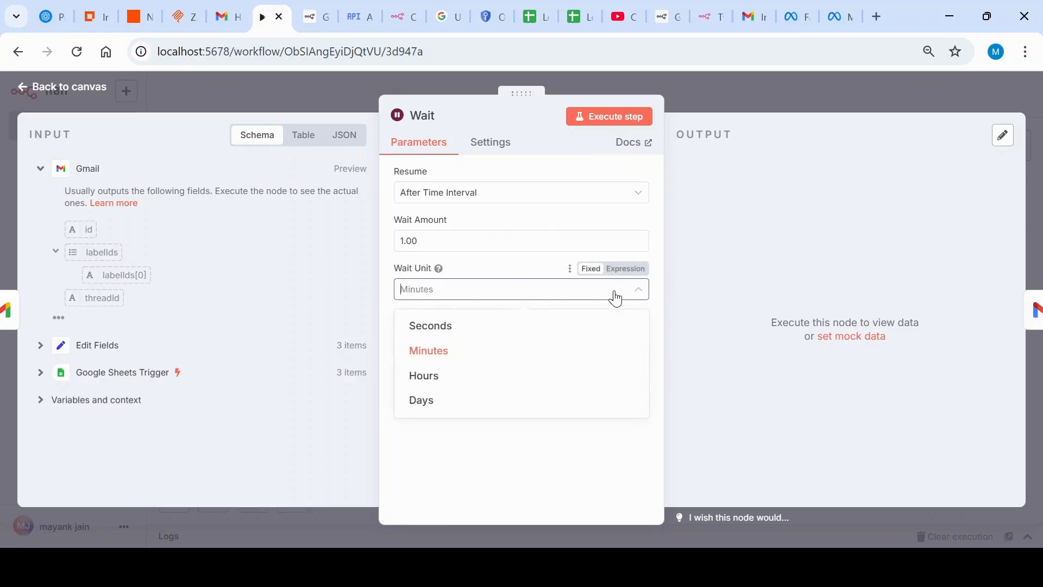
click(616, 299)
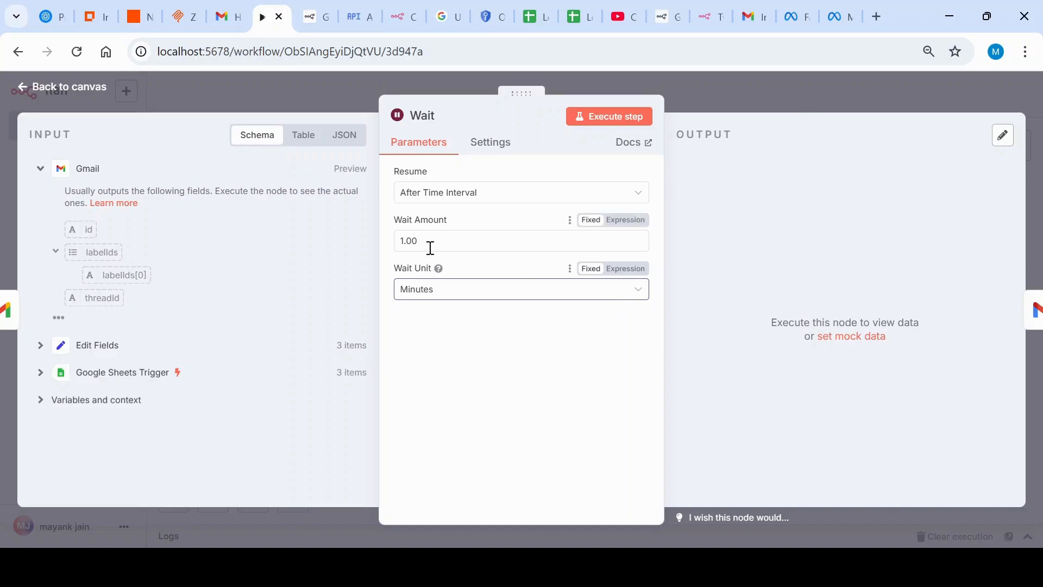
click(747, 97)
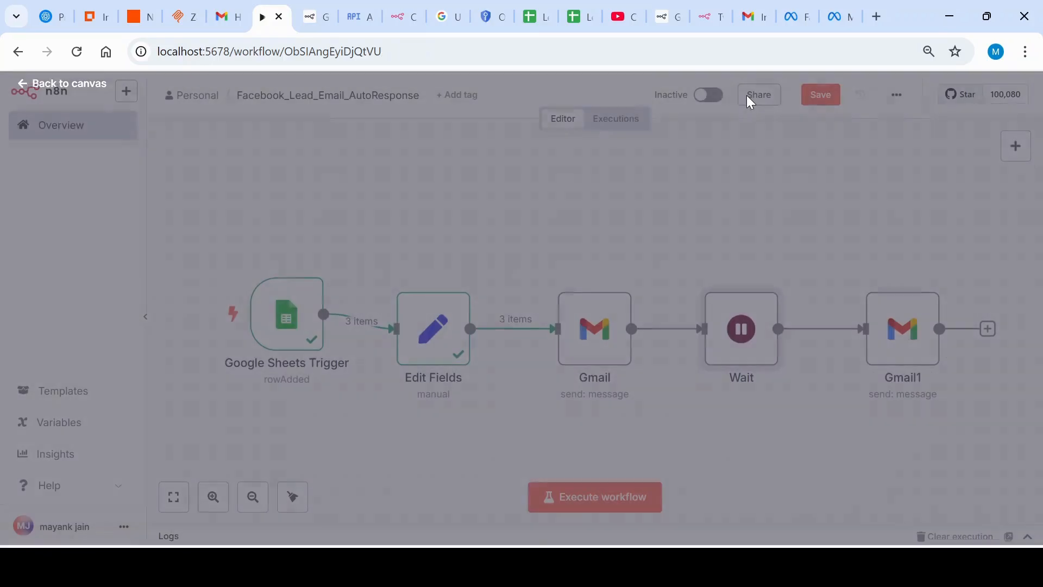
Step: Open the Gmail1 node, review its recipient, subject and follow-up message expressions, and return to the canvas
double_click(905, 353)
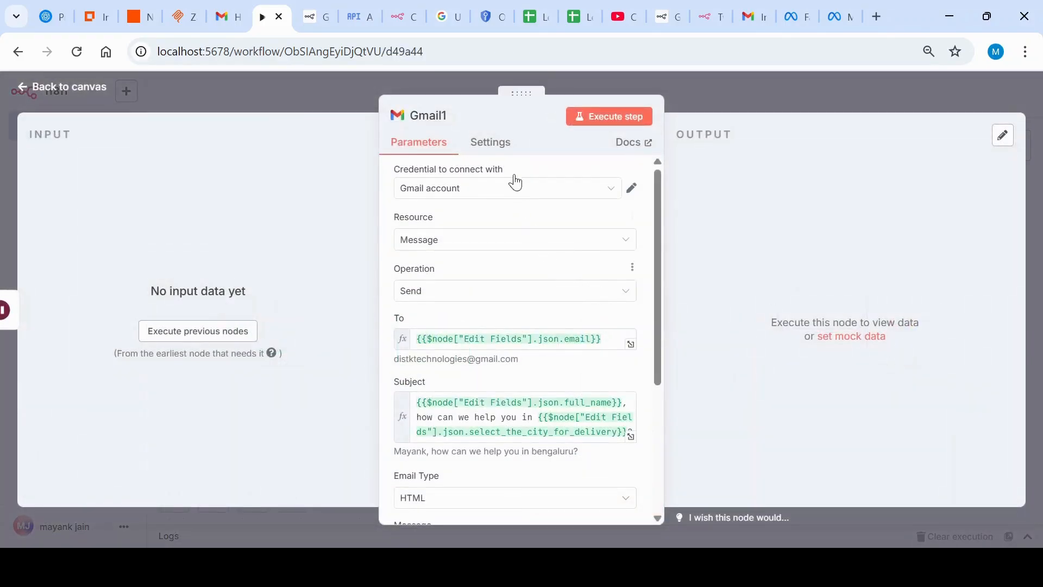
scroll(509, 232, down, 3)
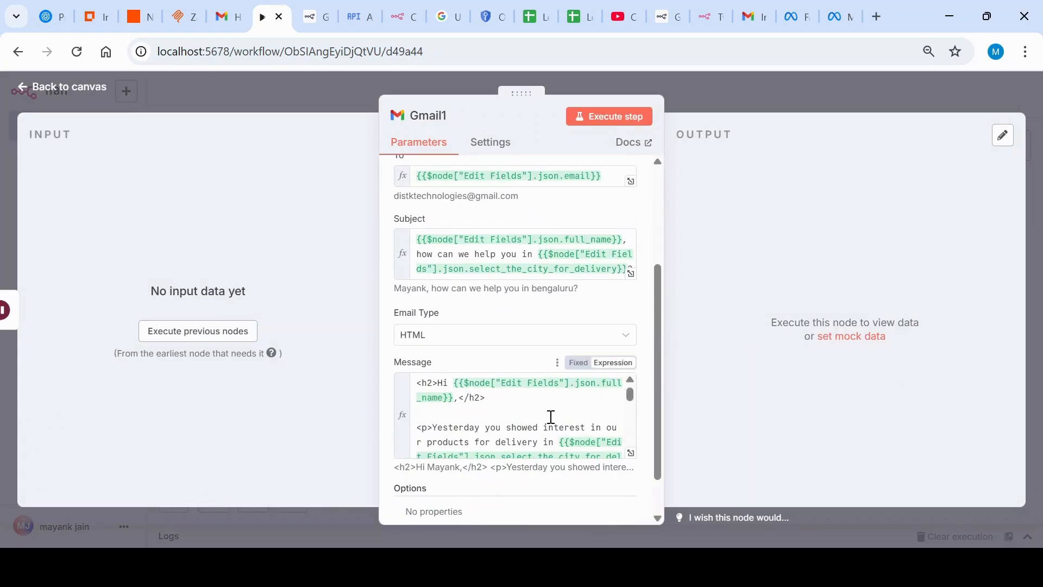
scroll(516, 369, up, 2)
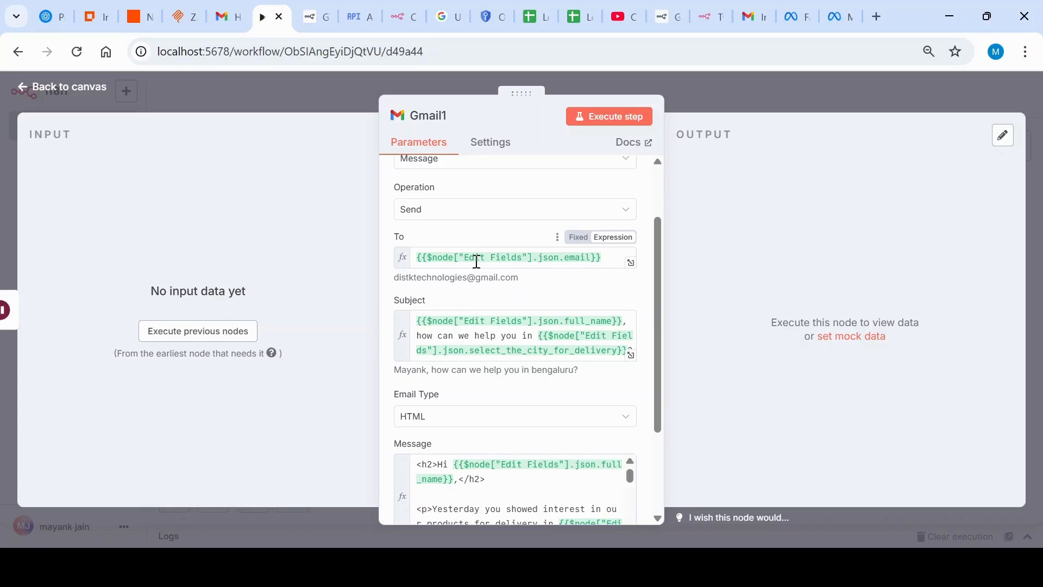
scroll(477, 261, down, 2)
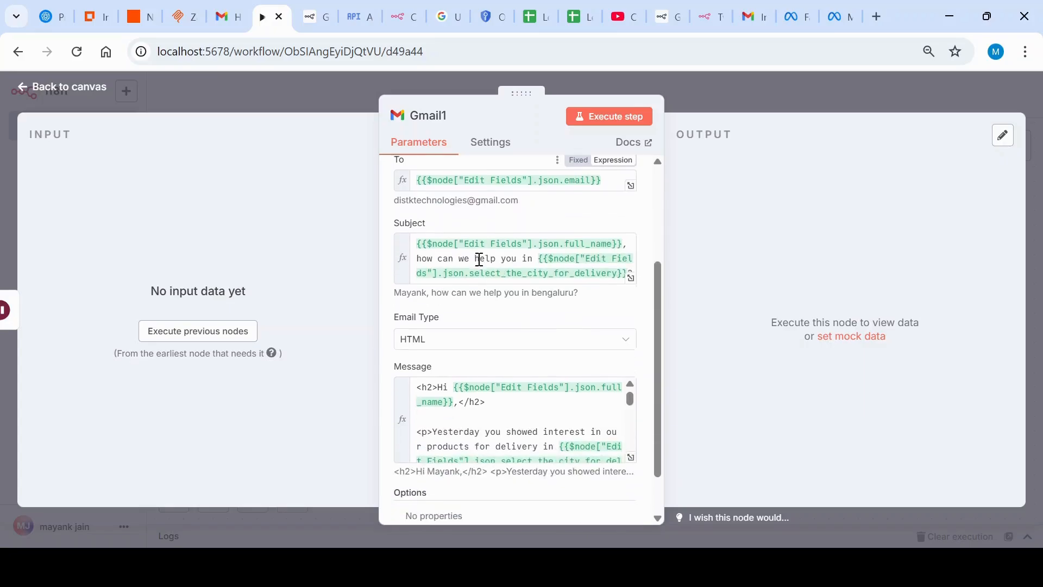
scroll(562, 266, down, 1)
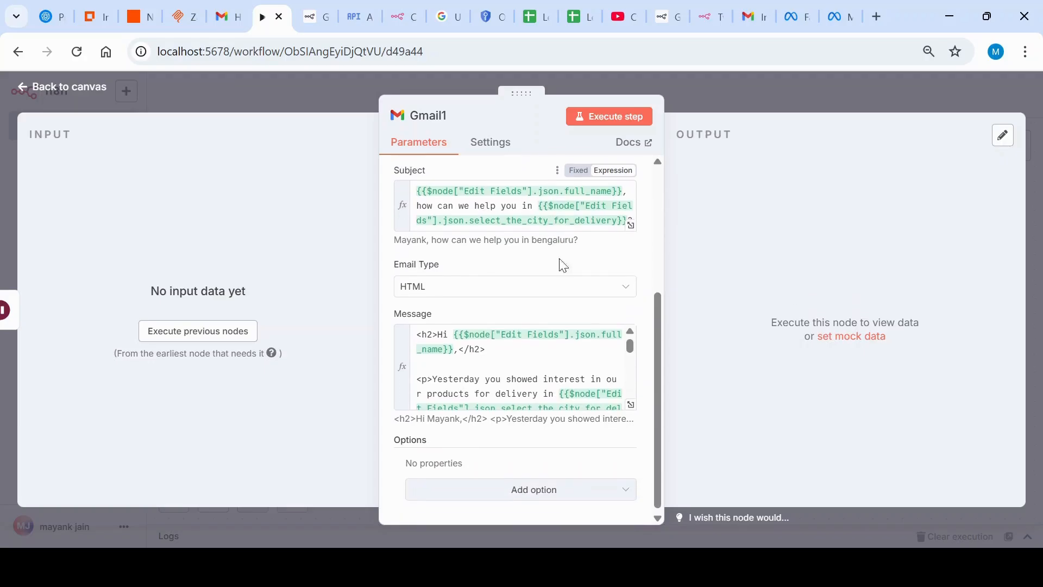
scroll(538, 360, up, 4)
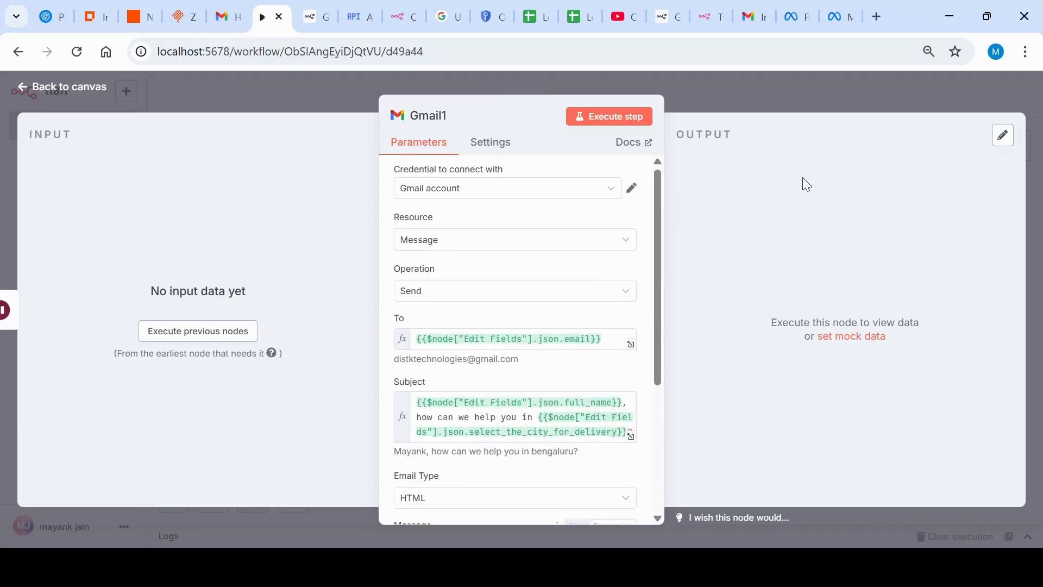
click(810, 106)
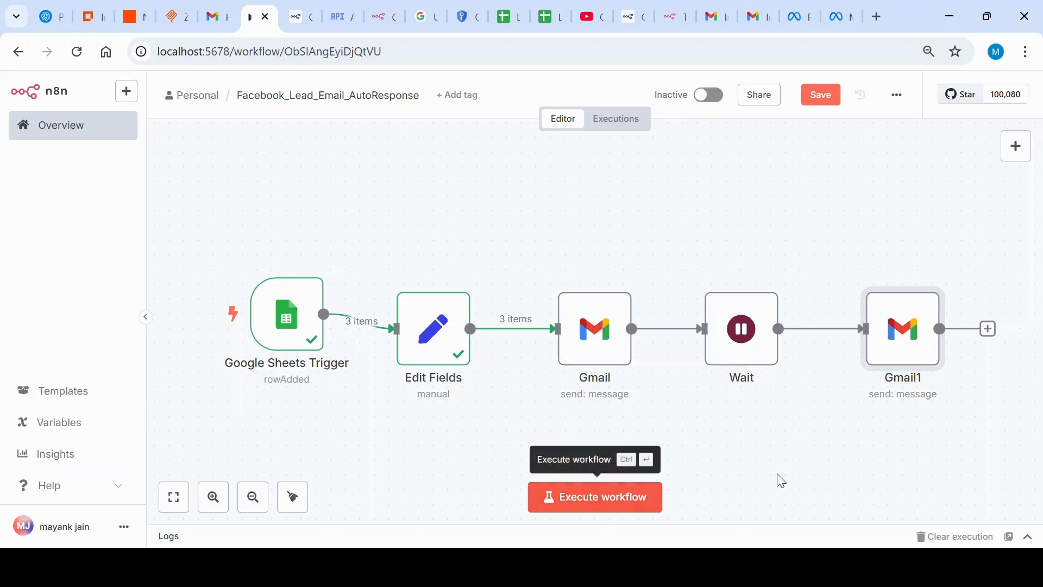
Step: Save the Facebook_Lead_Email_AutoResponse workflow, set it to active and dismiss the activation notice
click(825, 98)
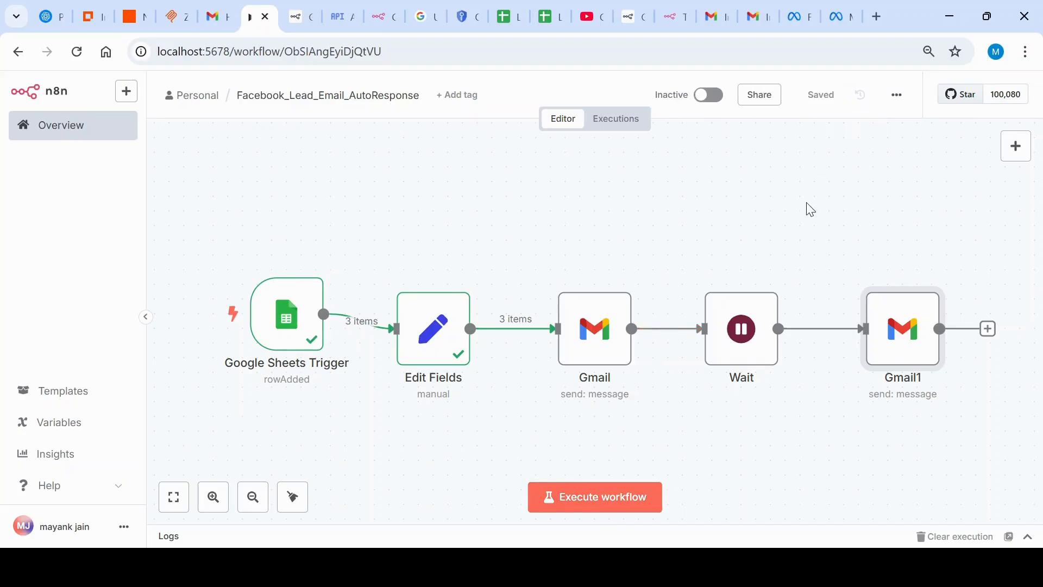
click(709, 97)
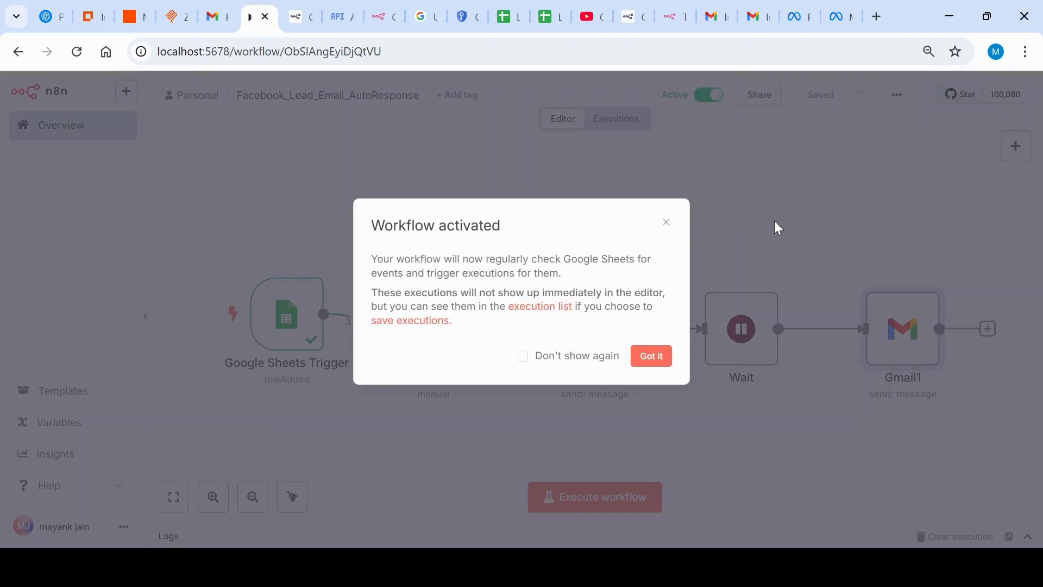
click(651, 357)
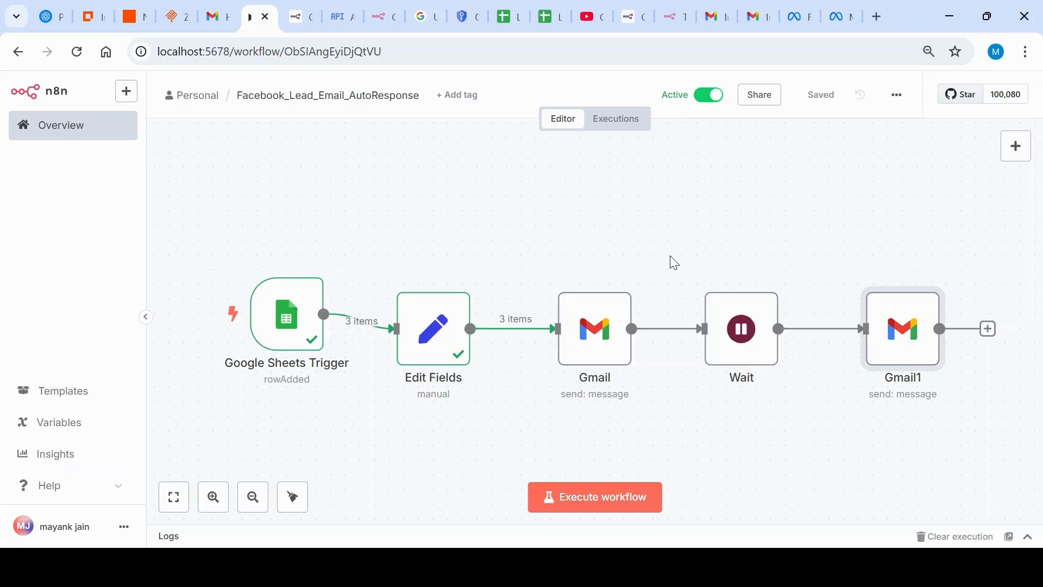
Step: Switch to the Lead_GH_Hyderabad spreadsheet and paste the copied lead record into row 2 of Sheet4
click(551, 12)
click(25, 247)
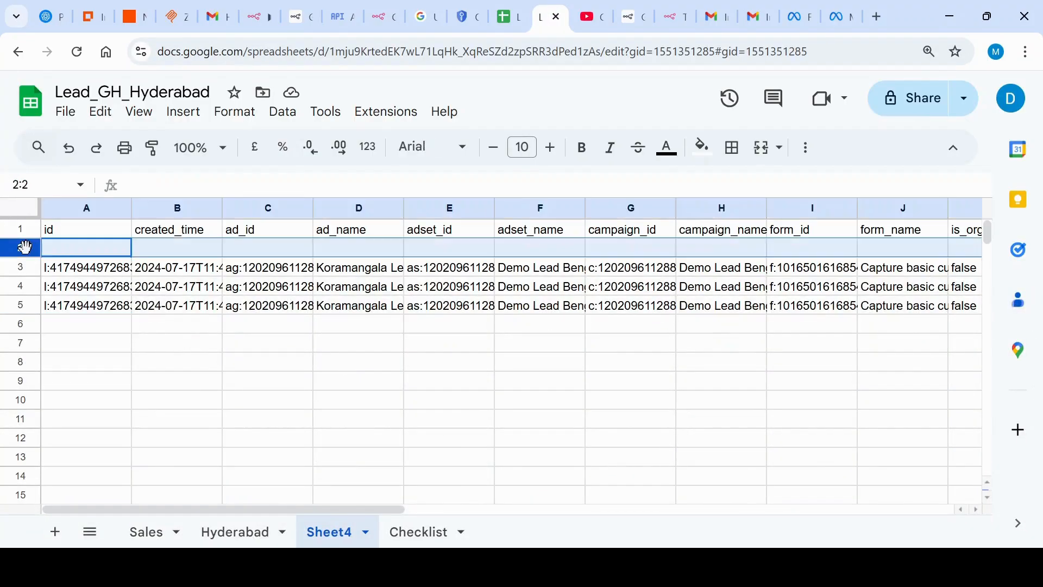
key(ctrl+v)
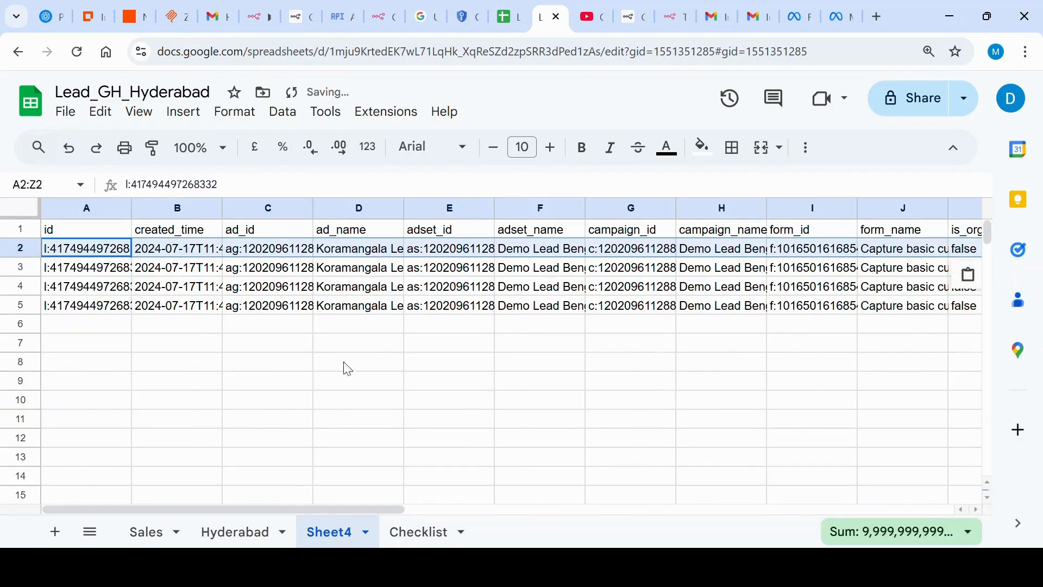
click(106, 352)
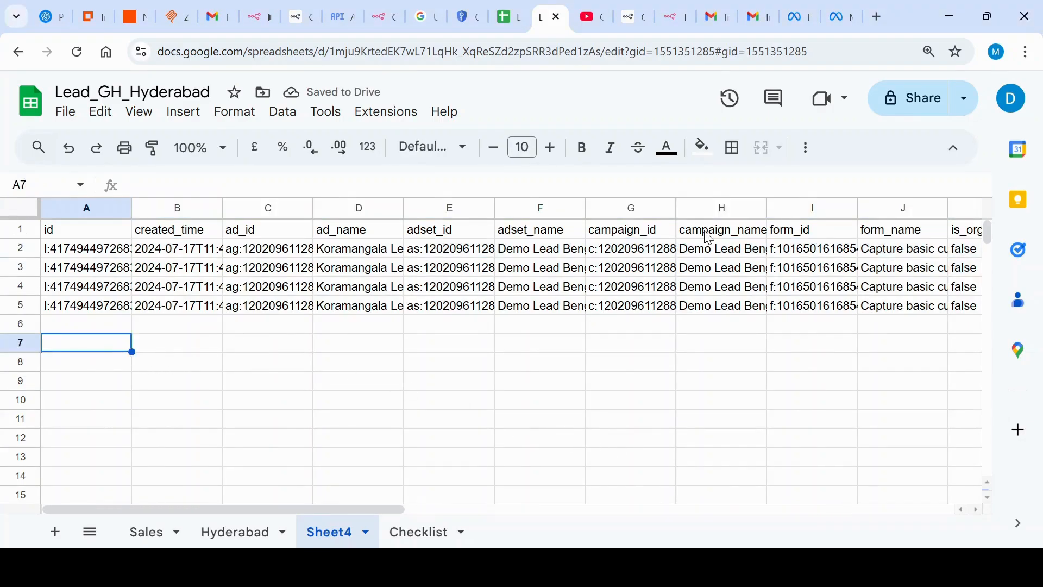
Step: Switch to the Gmail inbox, read the new "thanks for your interest!" email and return to the inbox
click(748, 23)
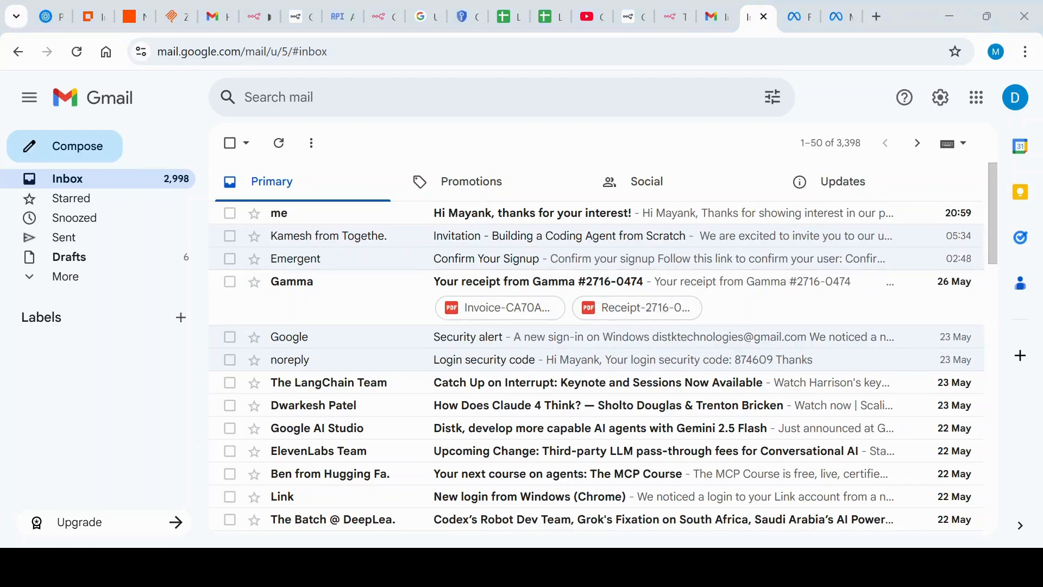
click(533, 213)
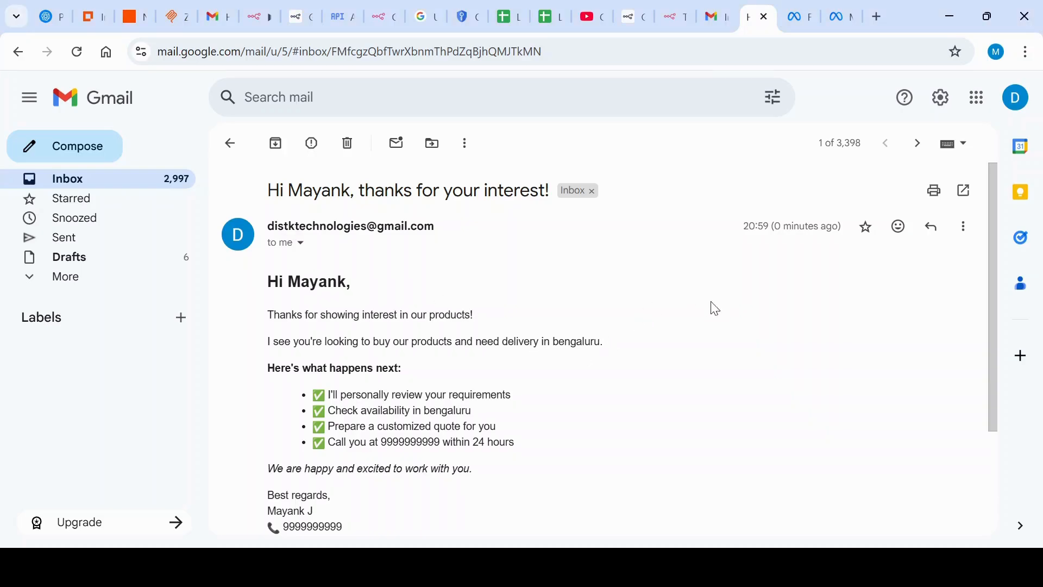
scroll(748, 337, down, 3)
scroll(703, 328, up, 3)
click(232, 143)
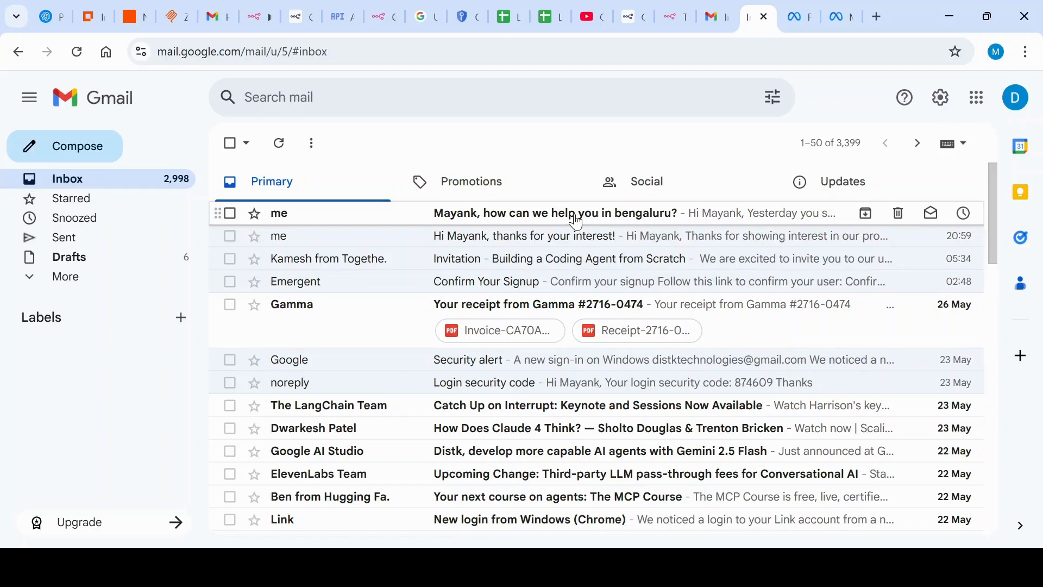
Step: Open the "how can we help you in bengaluru?" follow-up email and read it through to its footer
click(577, 220)
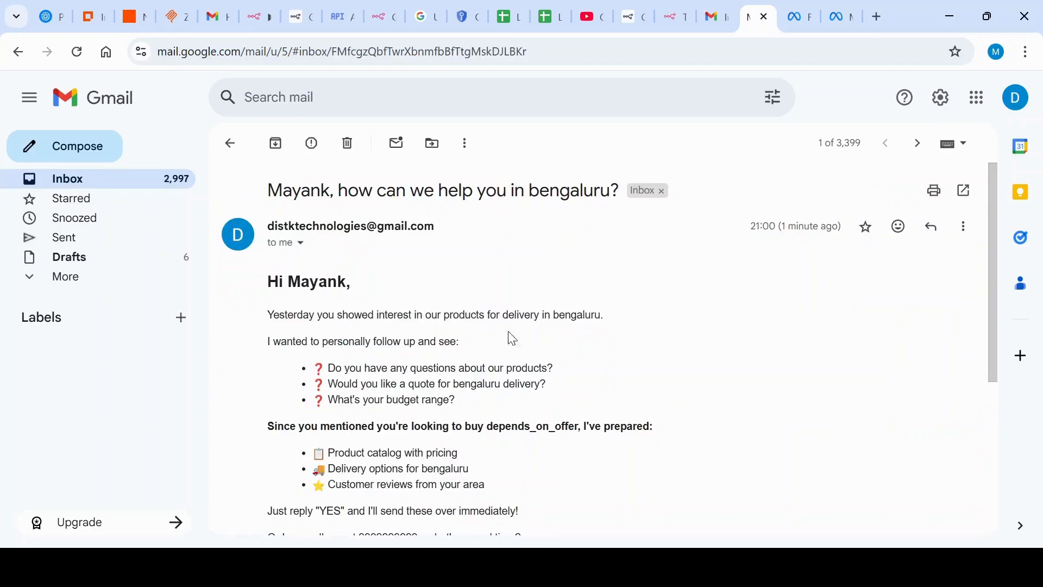
scroll(531, 329, down, 1)
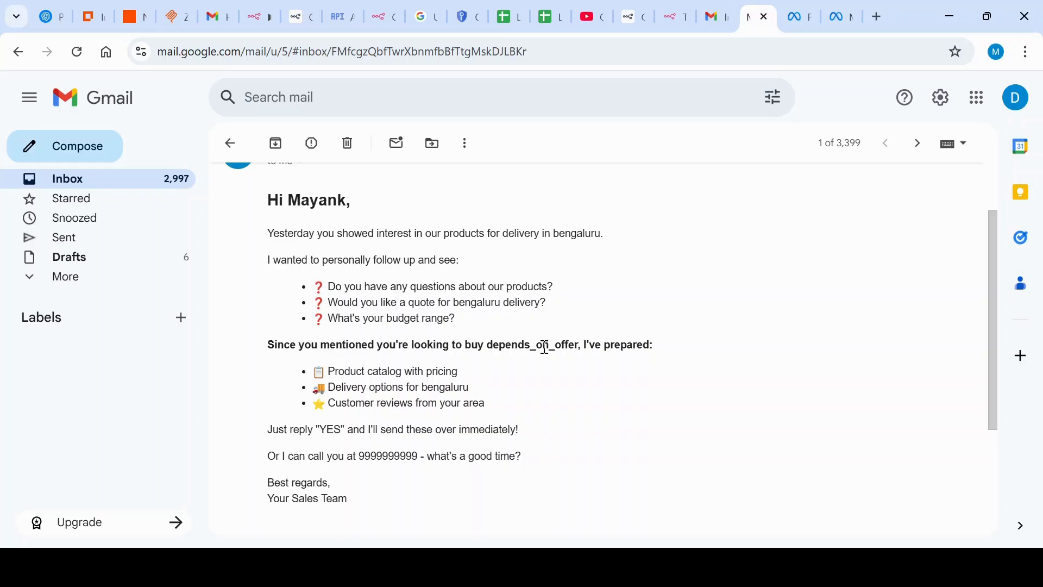
scroll(611, 359, down, 1)
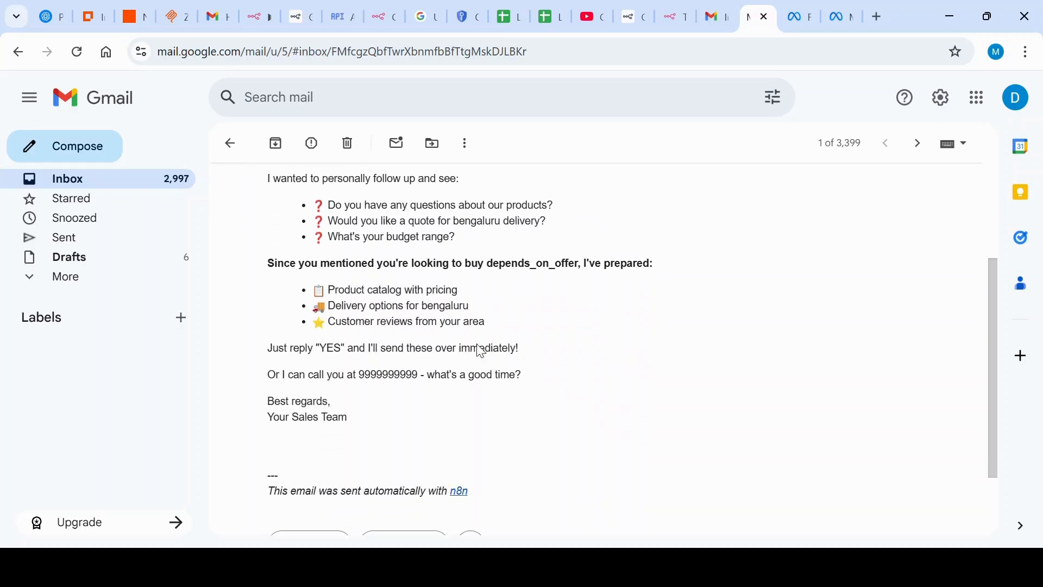
scroll(504, 348, up, 2)
scroll(447, 341, down, 1)
scroll(531, 379, down, 1)
scroll(373, 480, up, 1)
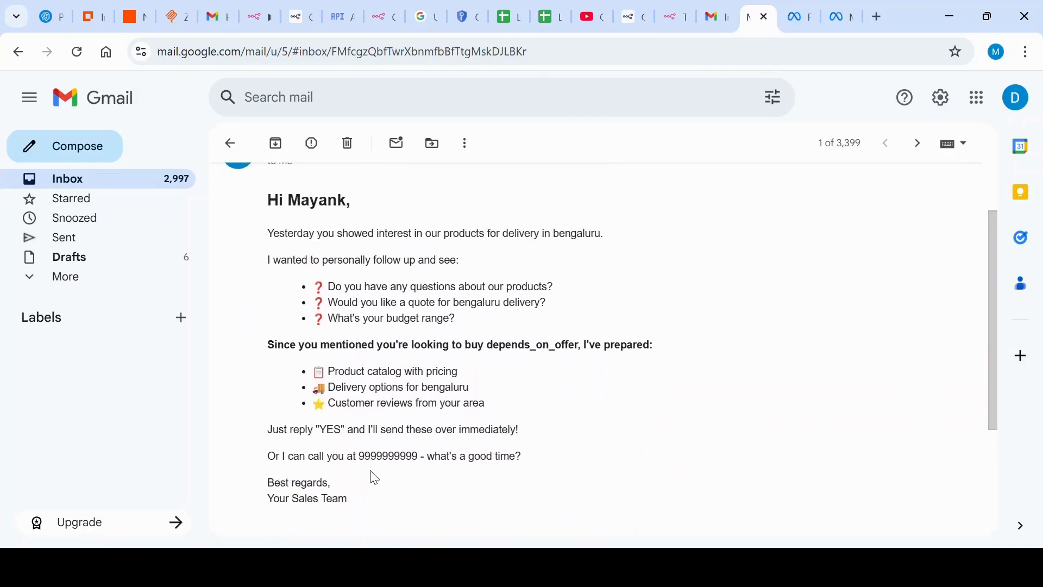
scroll(373, 481, up, 1)
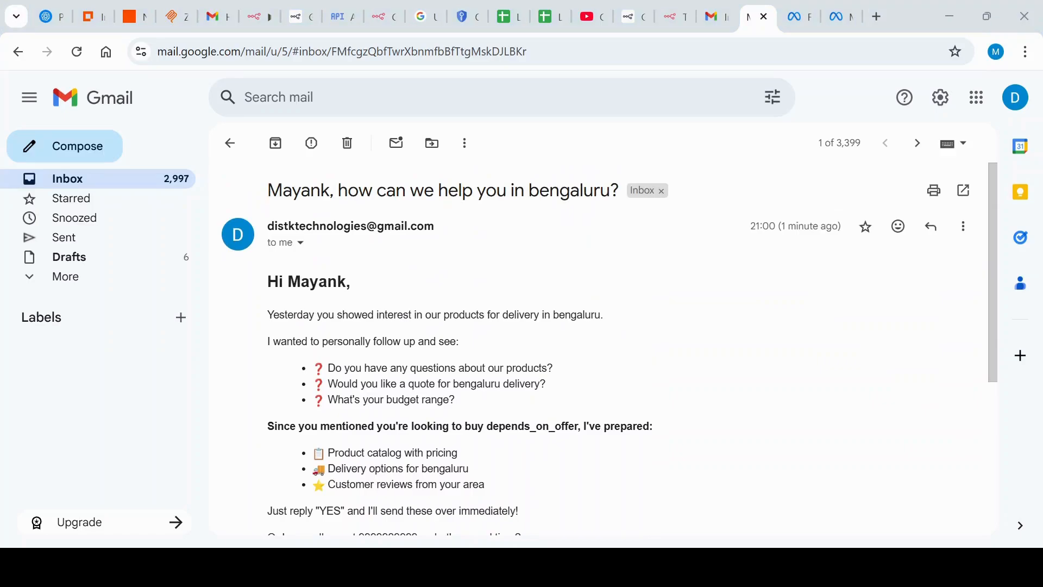